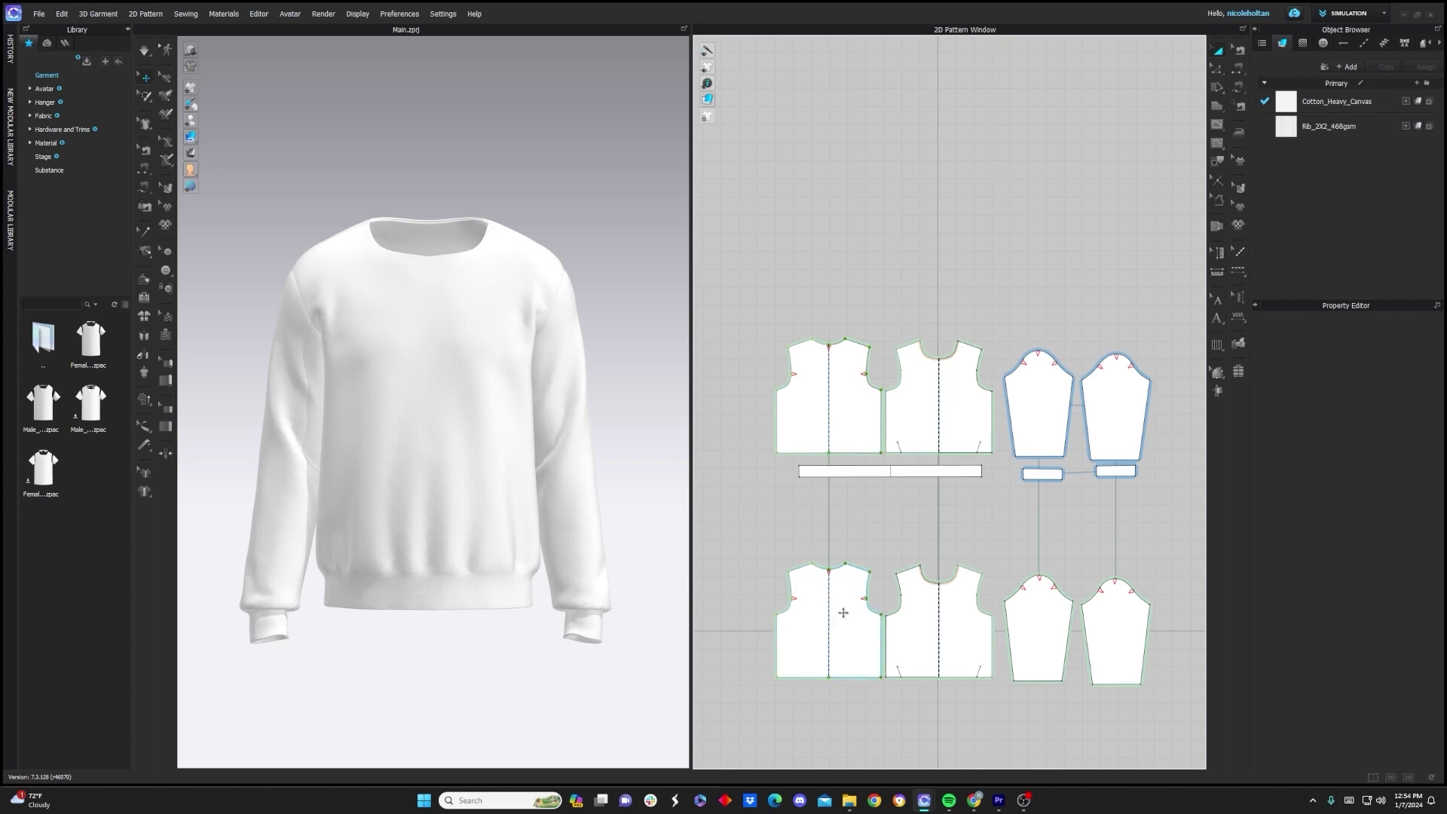
# Measure the combined length of the front neckline and half of the back neckline on the upper pattern set.
pyautogui.press('z')
pyautogui.scroll(2, 916, 343)
pyautogui.click(938, 367)
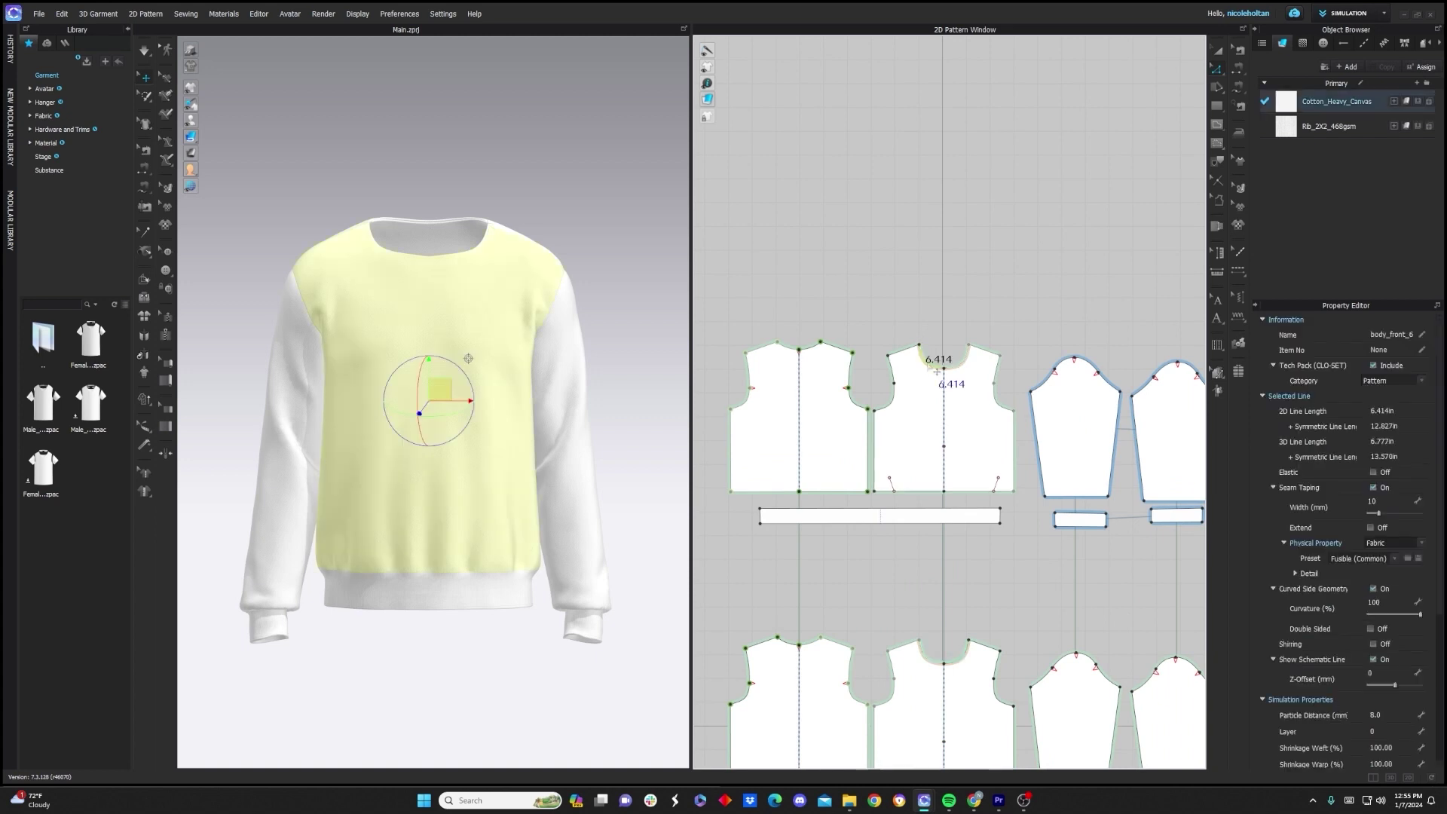
pyautogui.keyDown('shift'); pyautogui.click(820, 355); pyautogui.keyUp('shift')
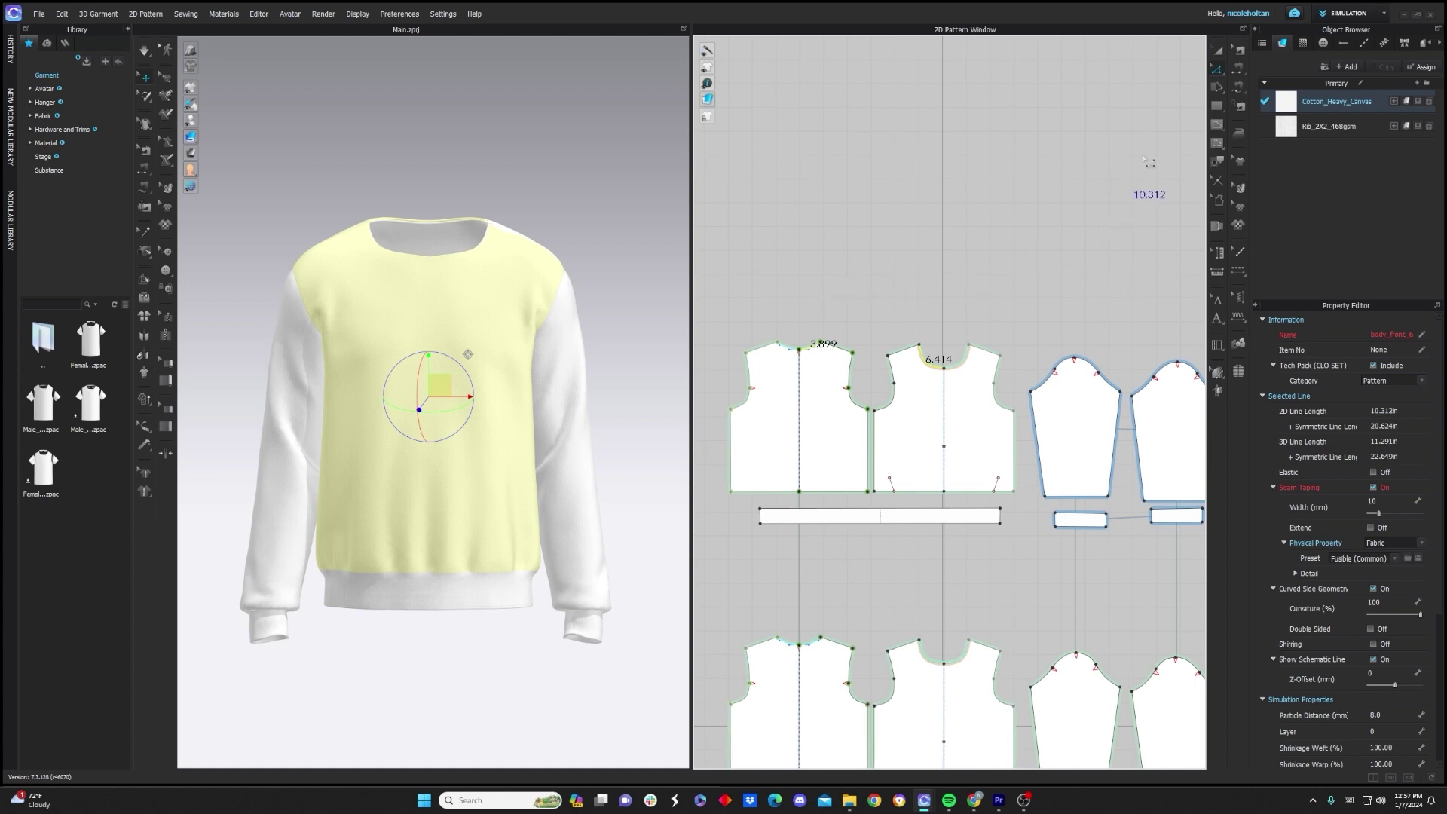
# Create a 17 in wide by 2 in high rectangle pattern above the front and back body pieces as the neckband.
pyautogui.click(1216, 105)
pyautogui.click(859, 279)
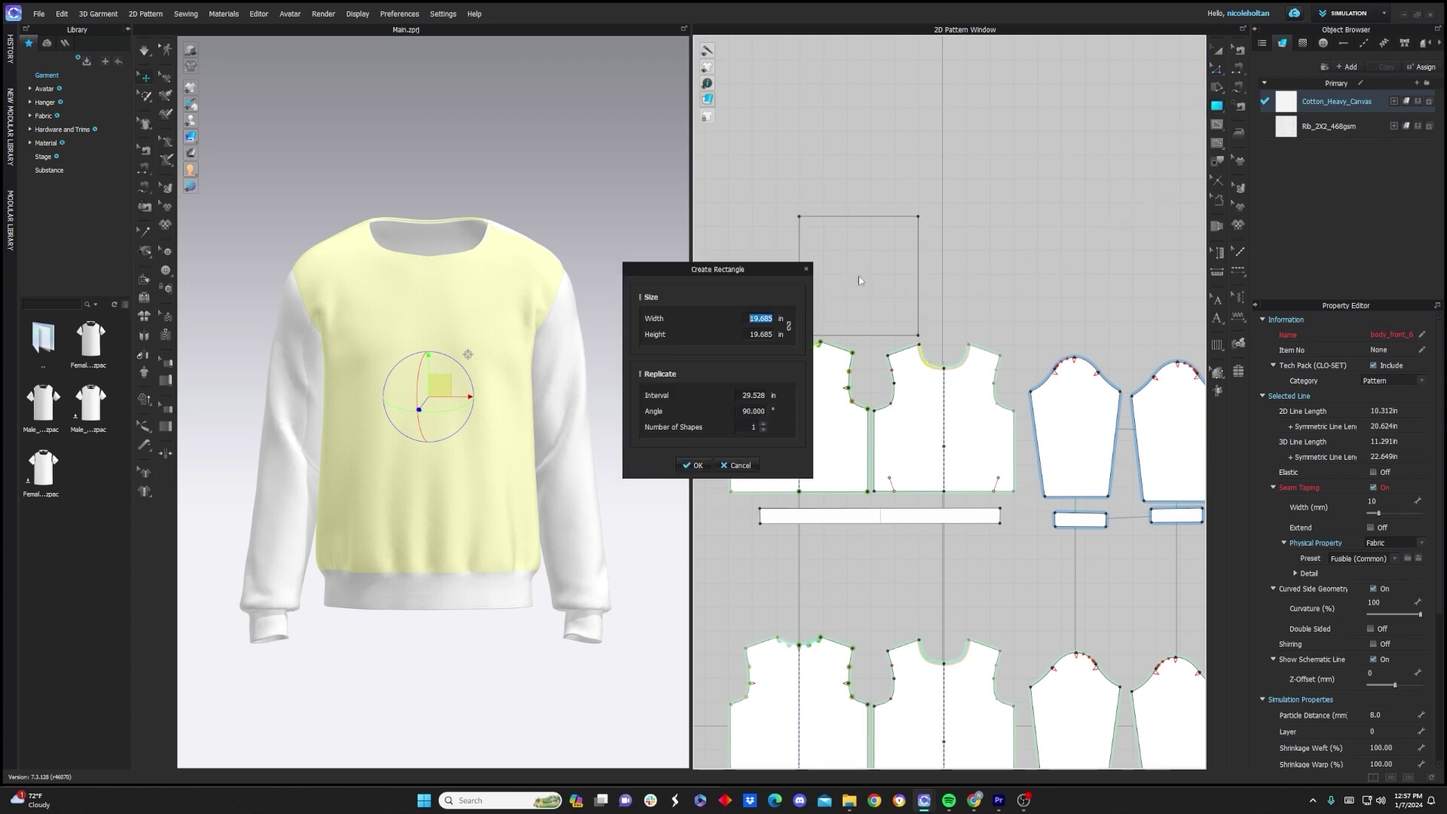
pyautogui.moveTo(713, 272); pyautogui.dragTo(631, 271)
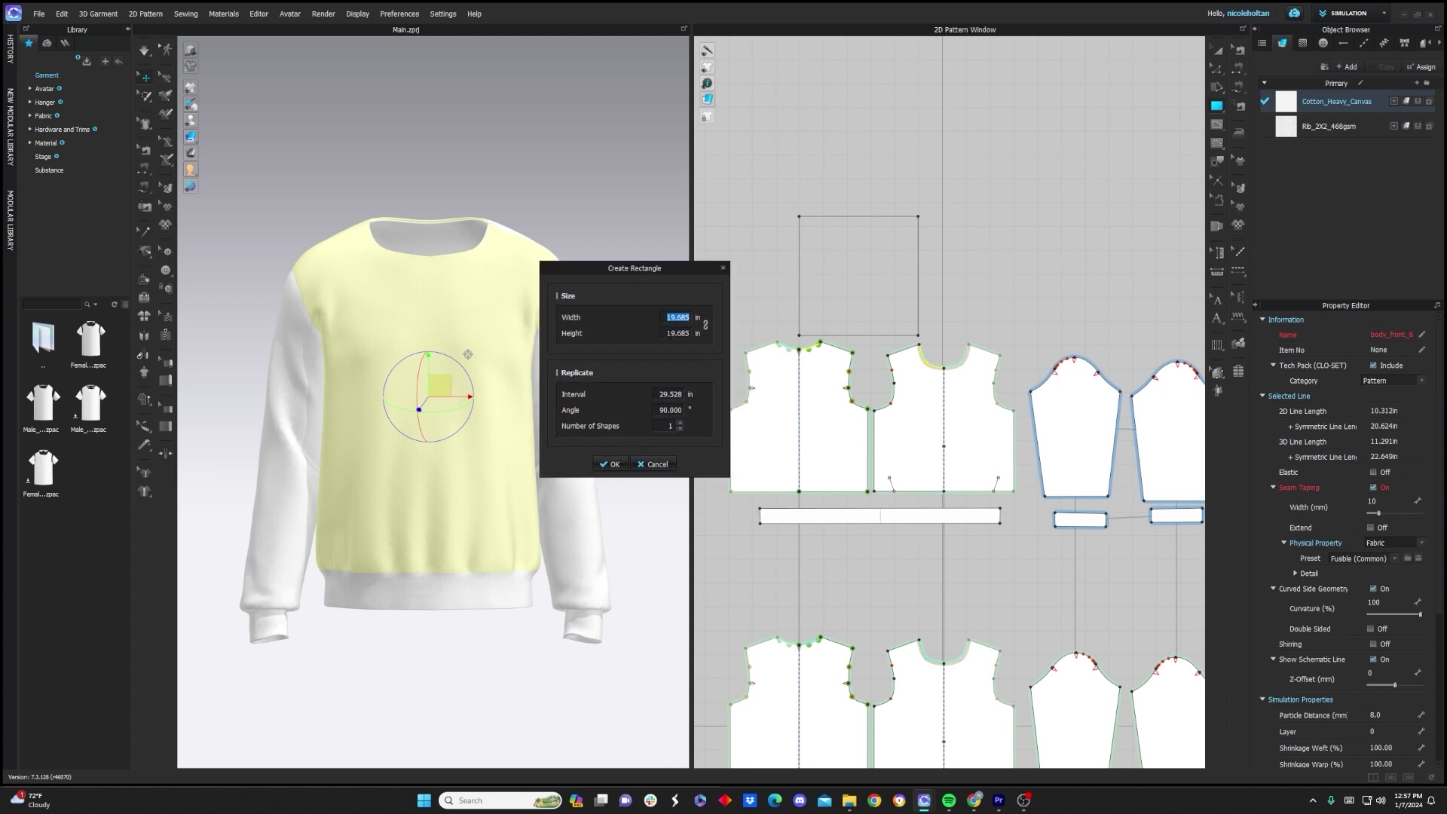
pyautogui.write('17')
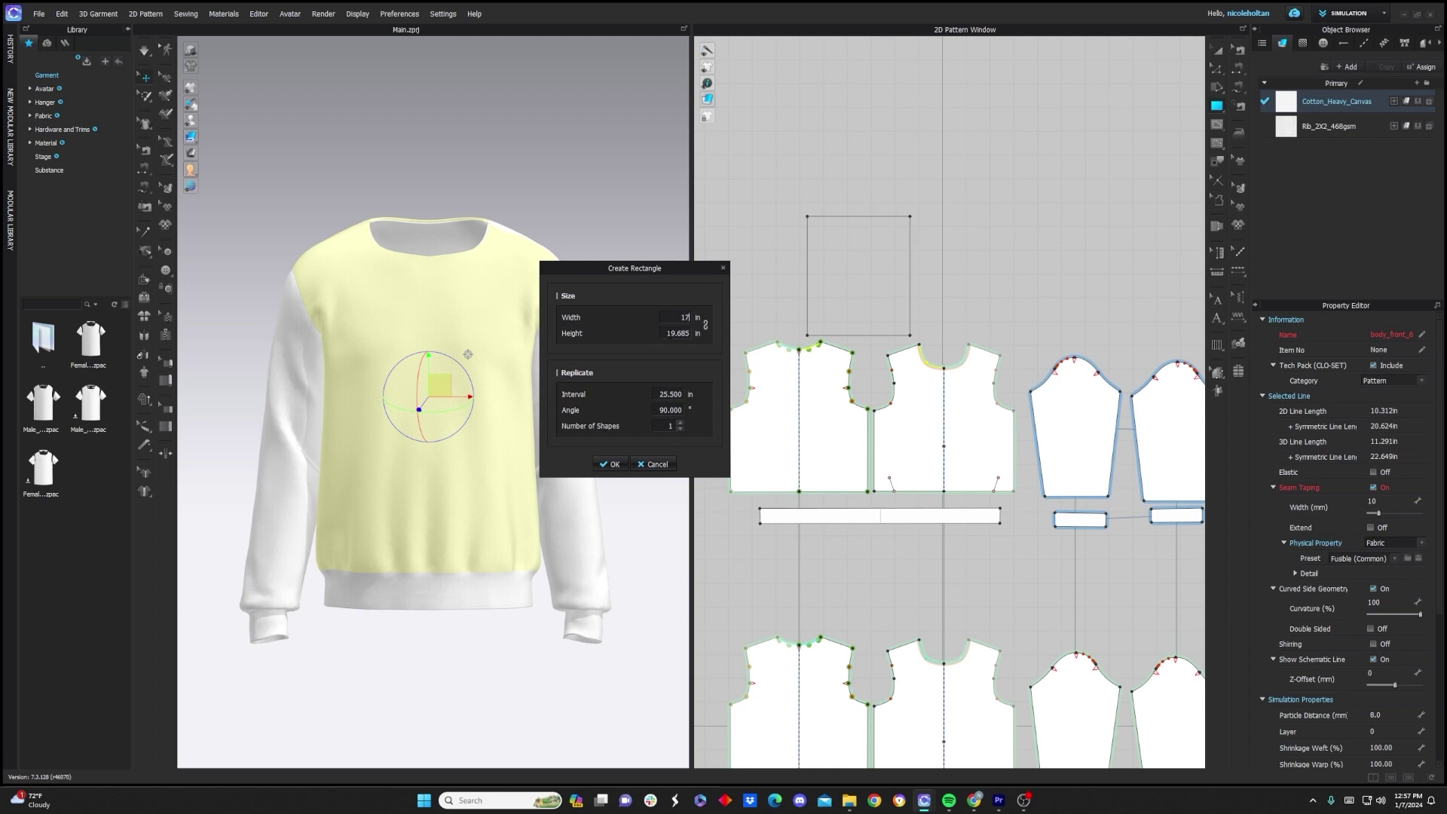
pyautogui.press('Tab')
pyautogui.write('2')
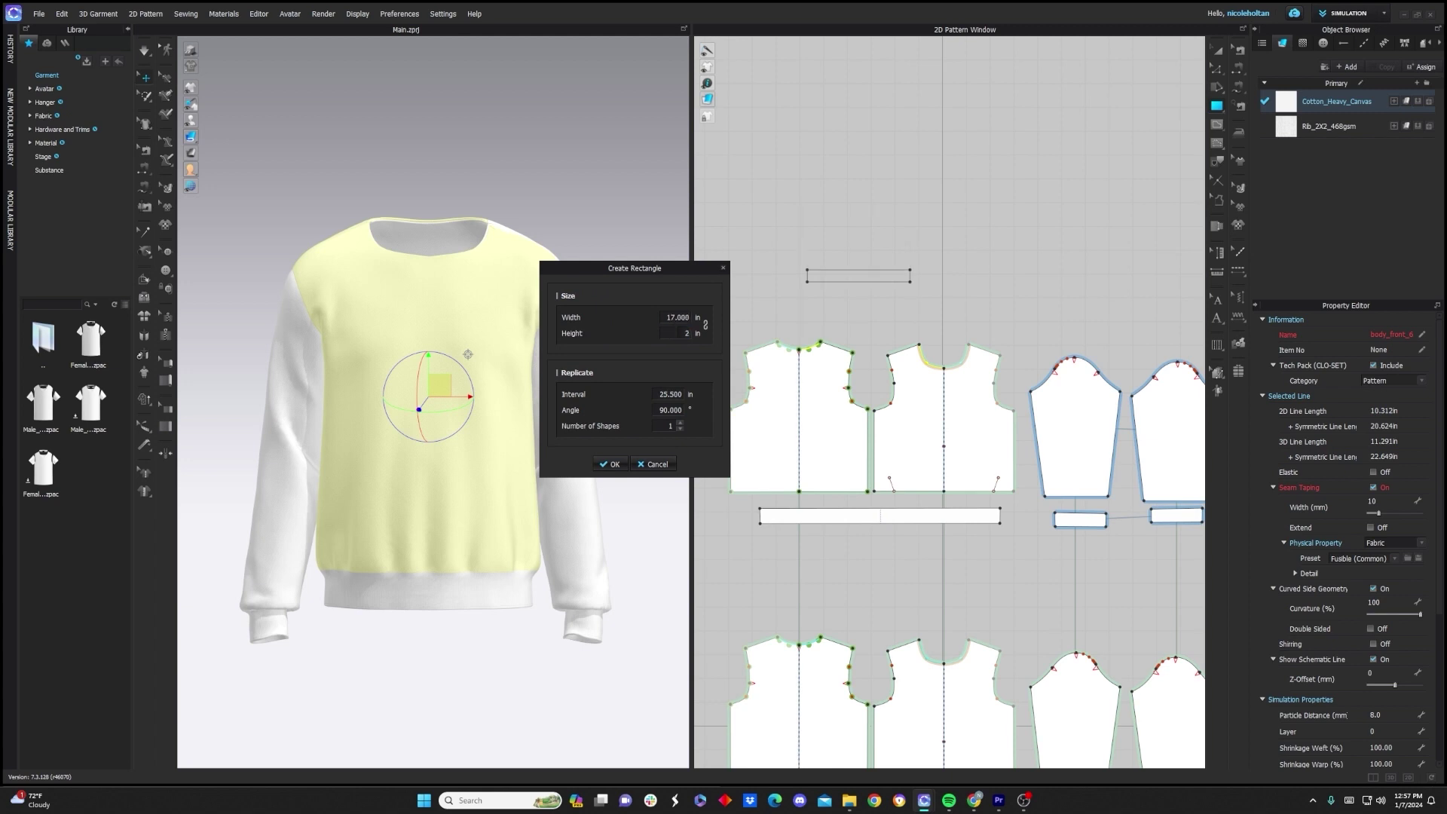
pyautogui.click(611, 464)
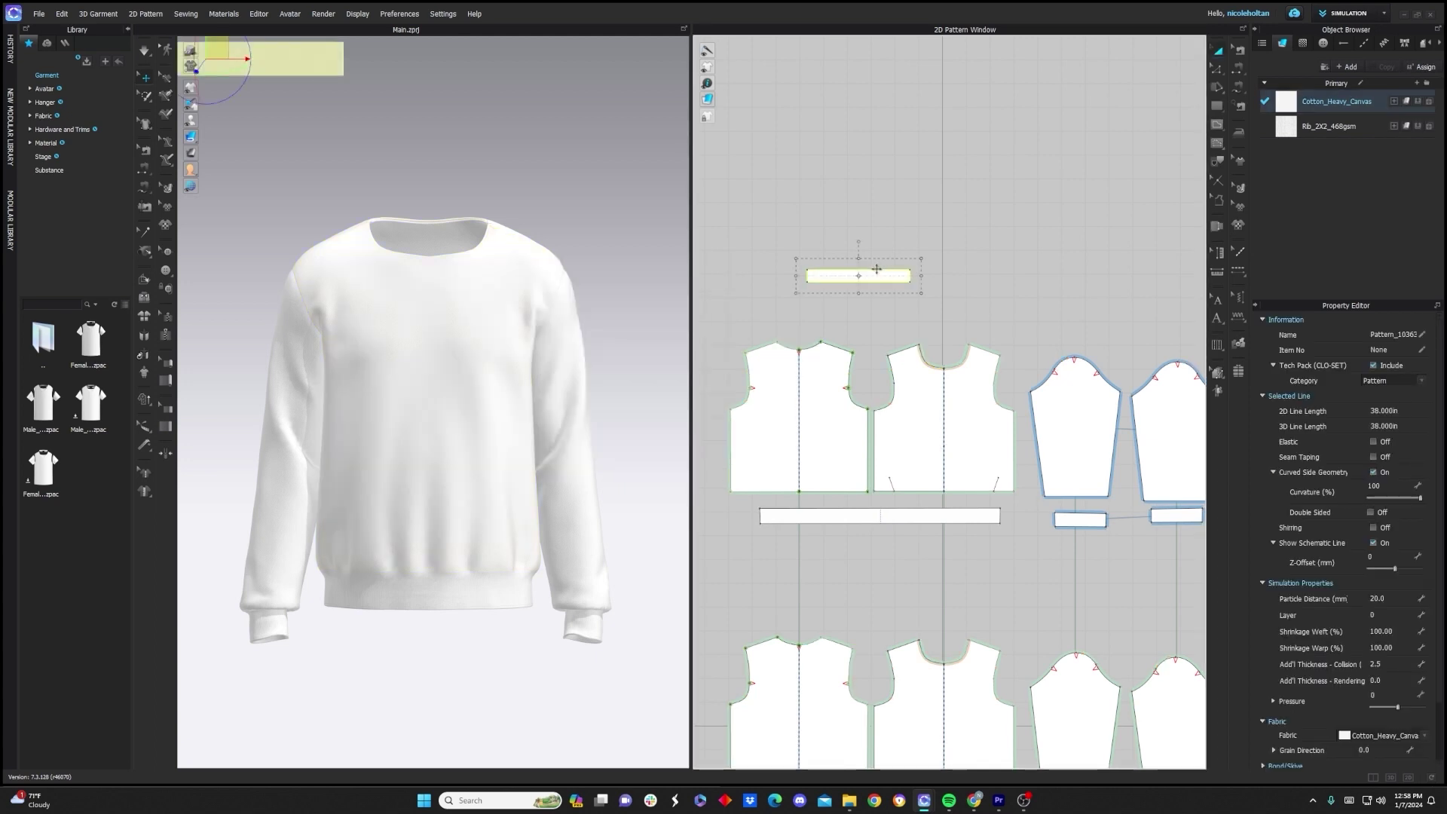
# Split one short end of the neckband rectangle uniformly into 2 segments.
pyautogui.click(1217, 69)
pyautogui.scroll(3, 837, 269)
pyautogui.click(769, 288)
pyautogui.rightClick(769, 286)
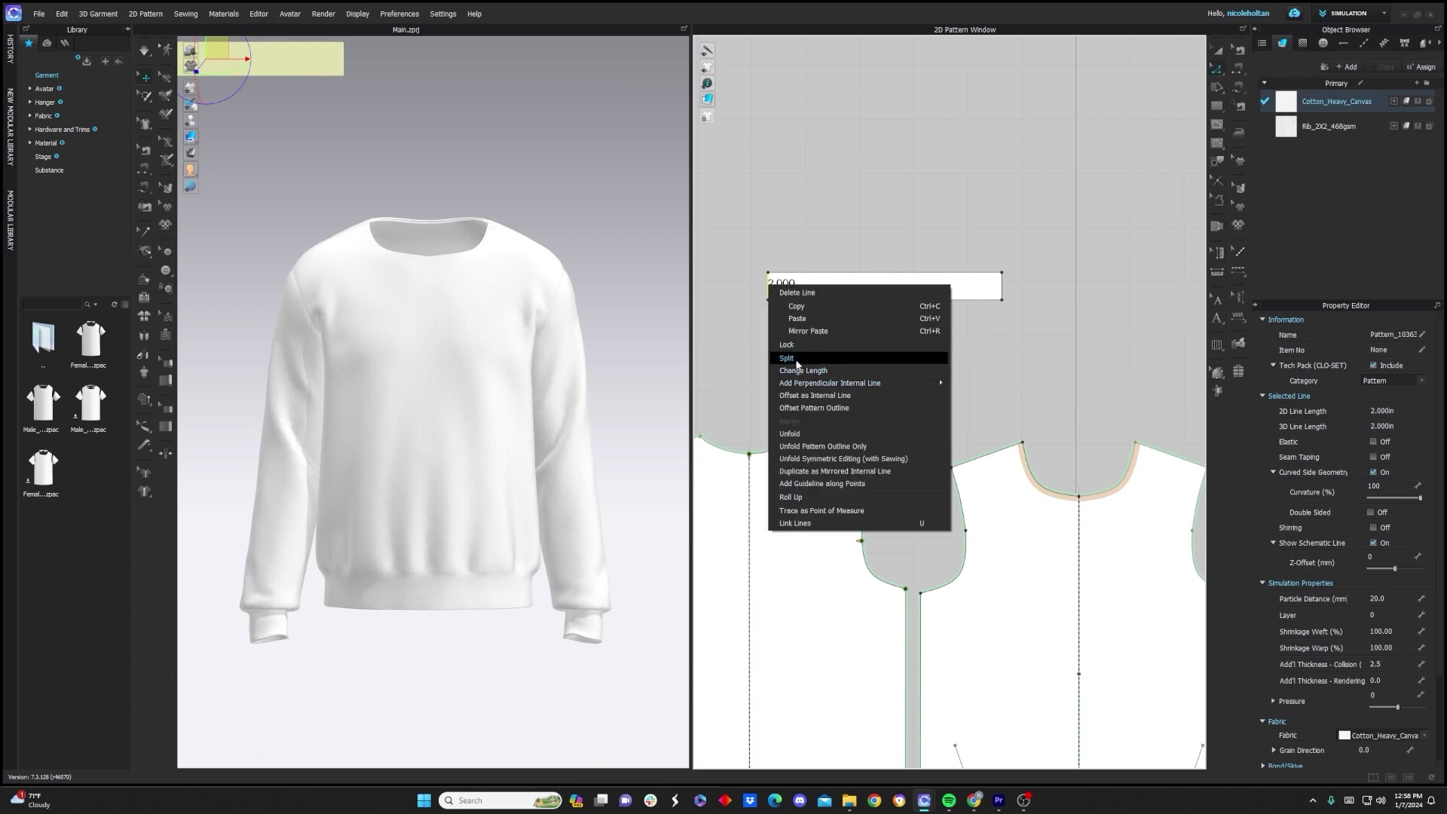
pyautogui.click(787, 358)
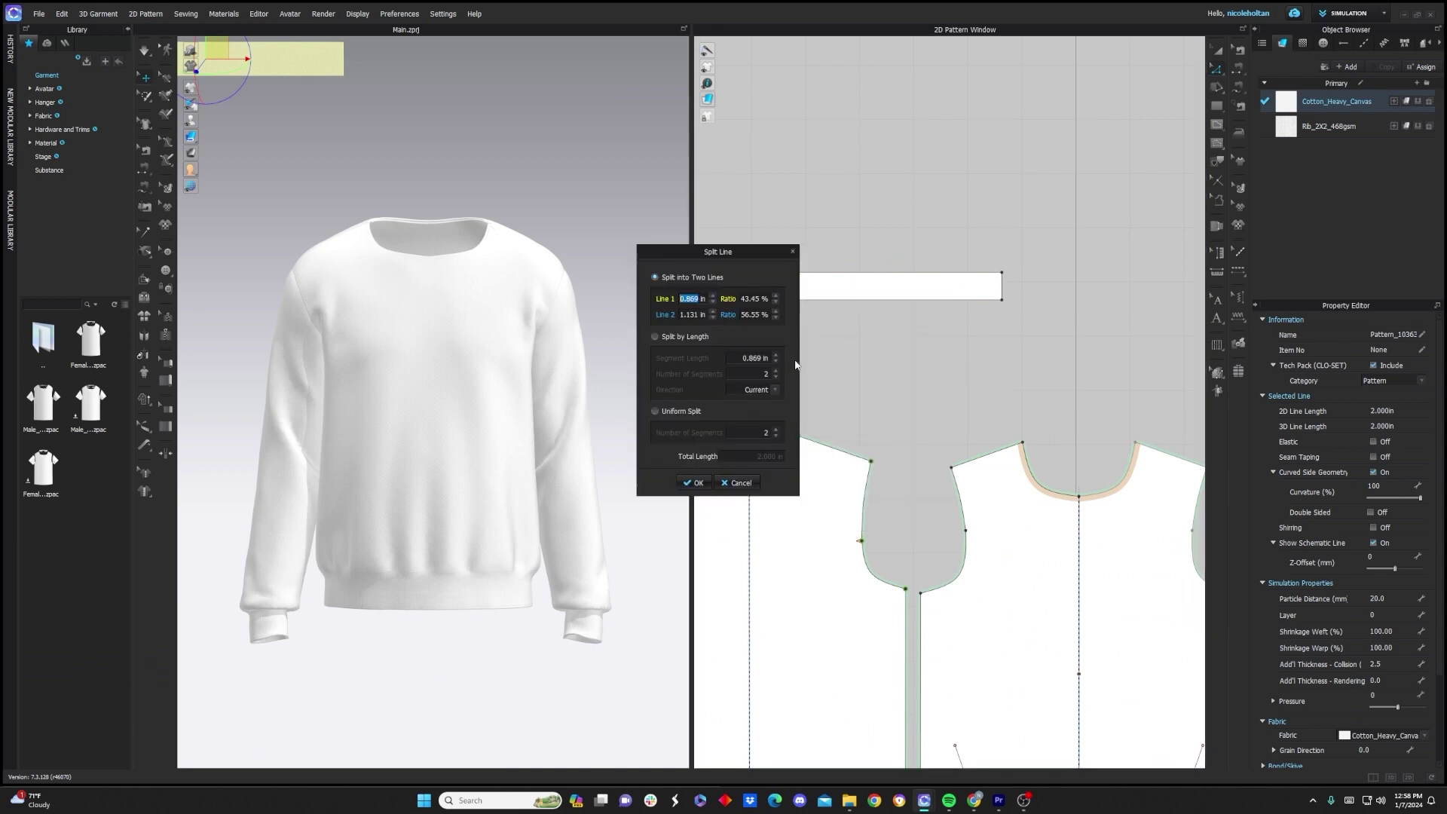
pyautogui.click(654, 412)
pyautogui.click(693, 480)
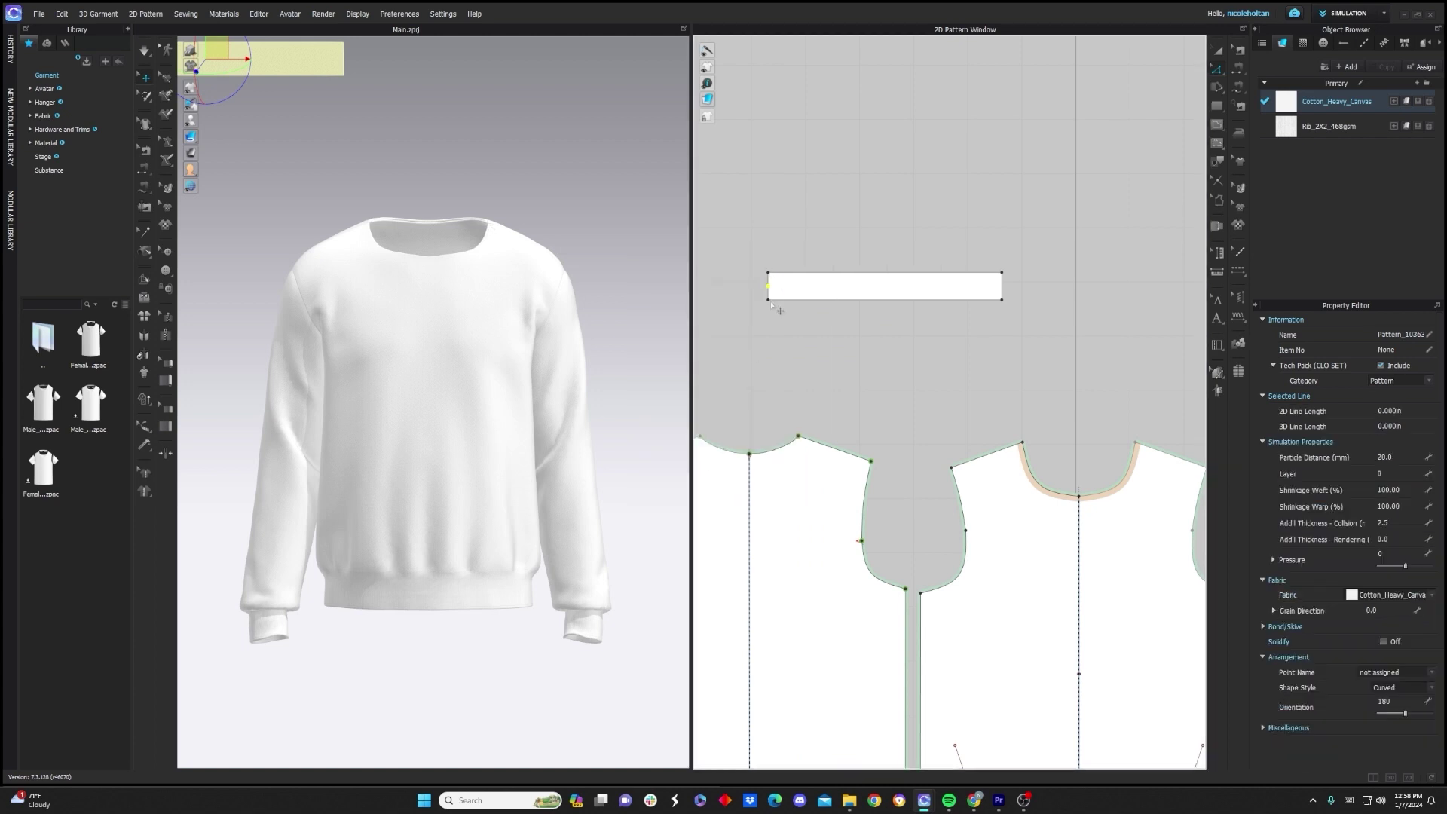
# Draw a horizontal internal line along the middle of the neckband, running from one short end to the other.
pyautogui.click(1217, 126)
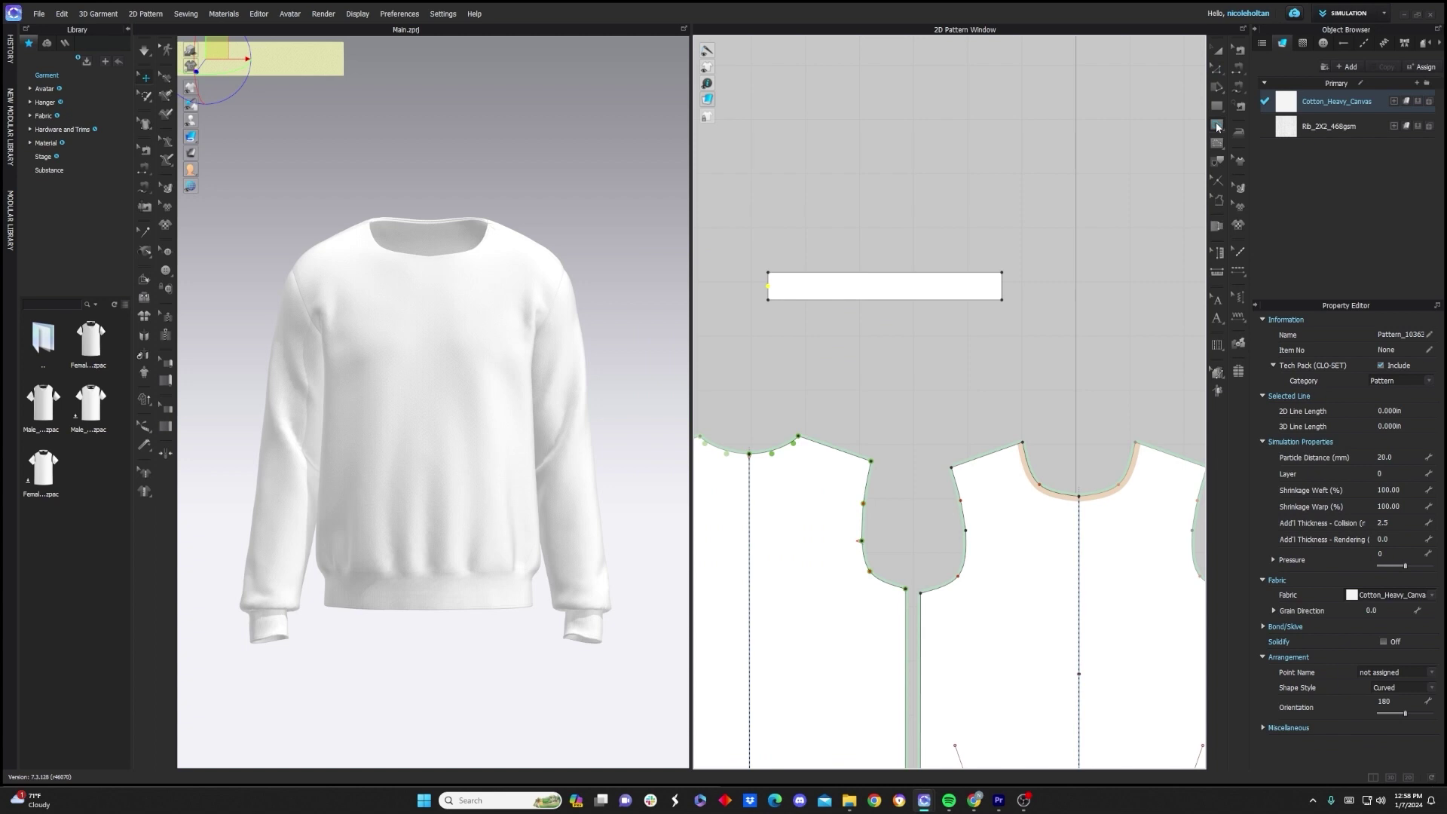
pyautogui.click(768, 286)
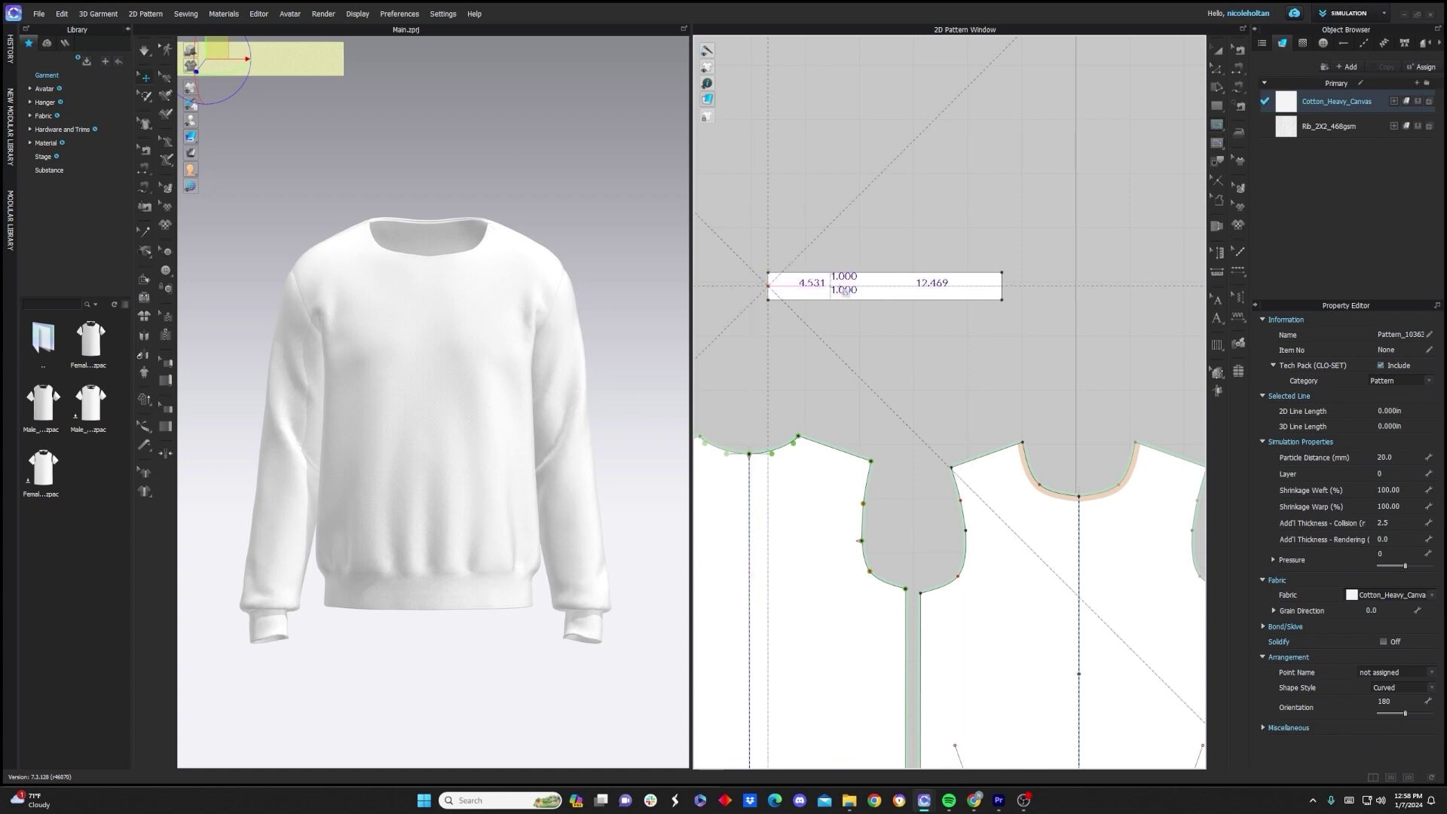
pyautogui.click(1002, 286)
pyautogui.press('Return')
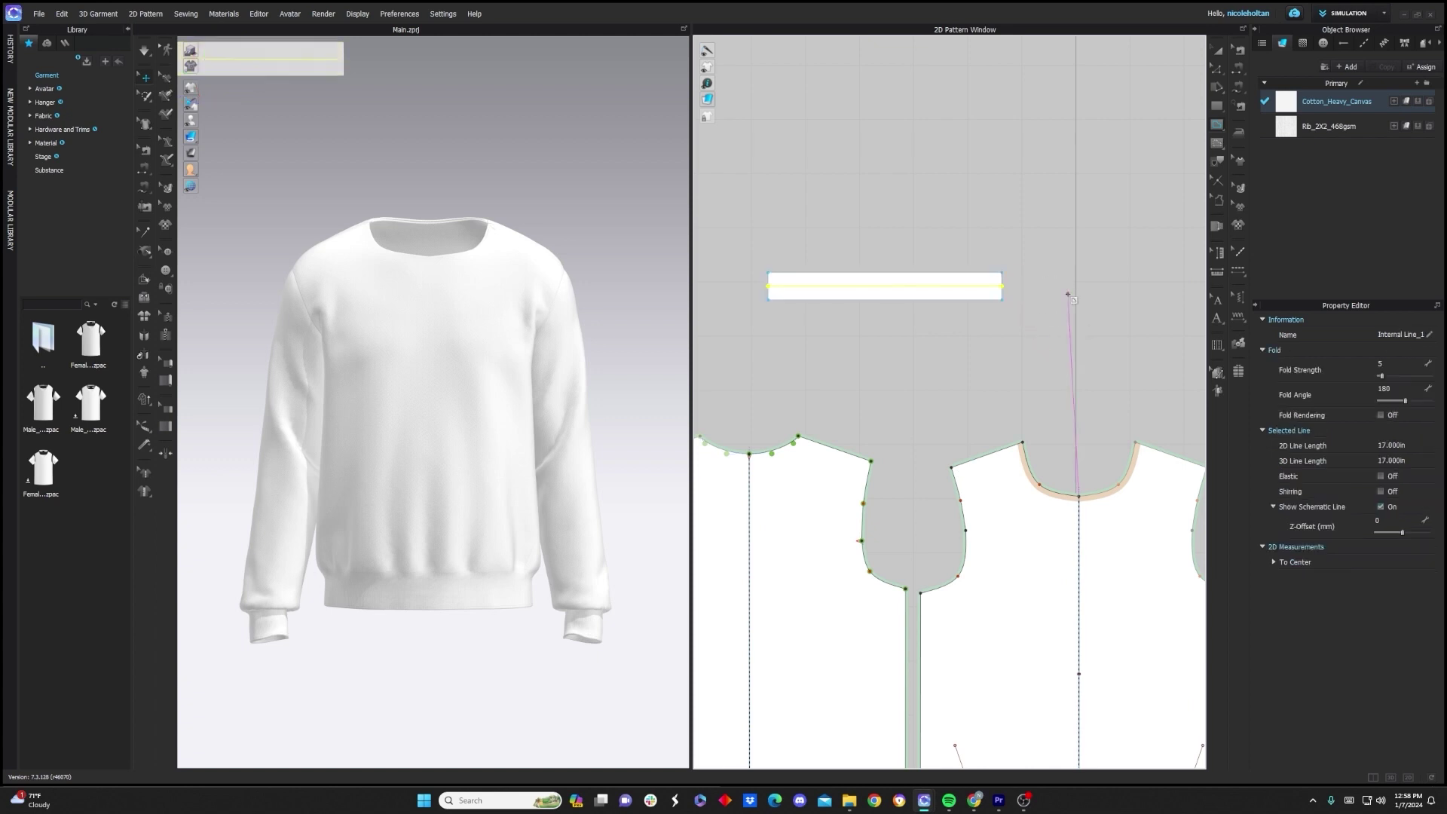
# Show the avatar with its arrangement points and wrap the neckband around the neck from the side neck point.
pyautogui.click(1217, 70)
pyautogui.press('a')
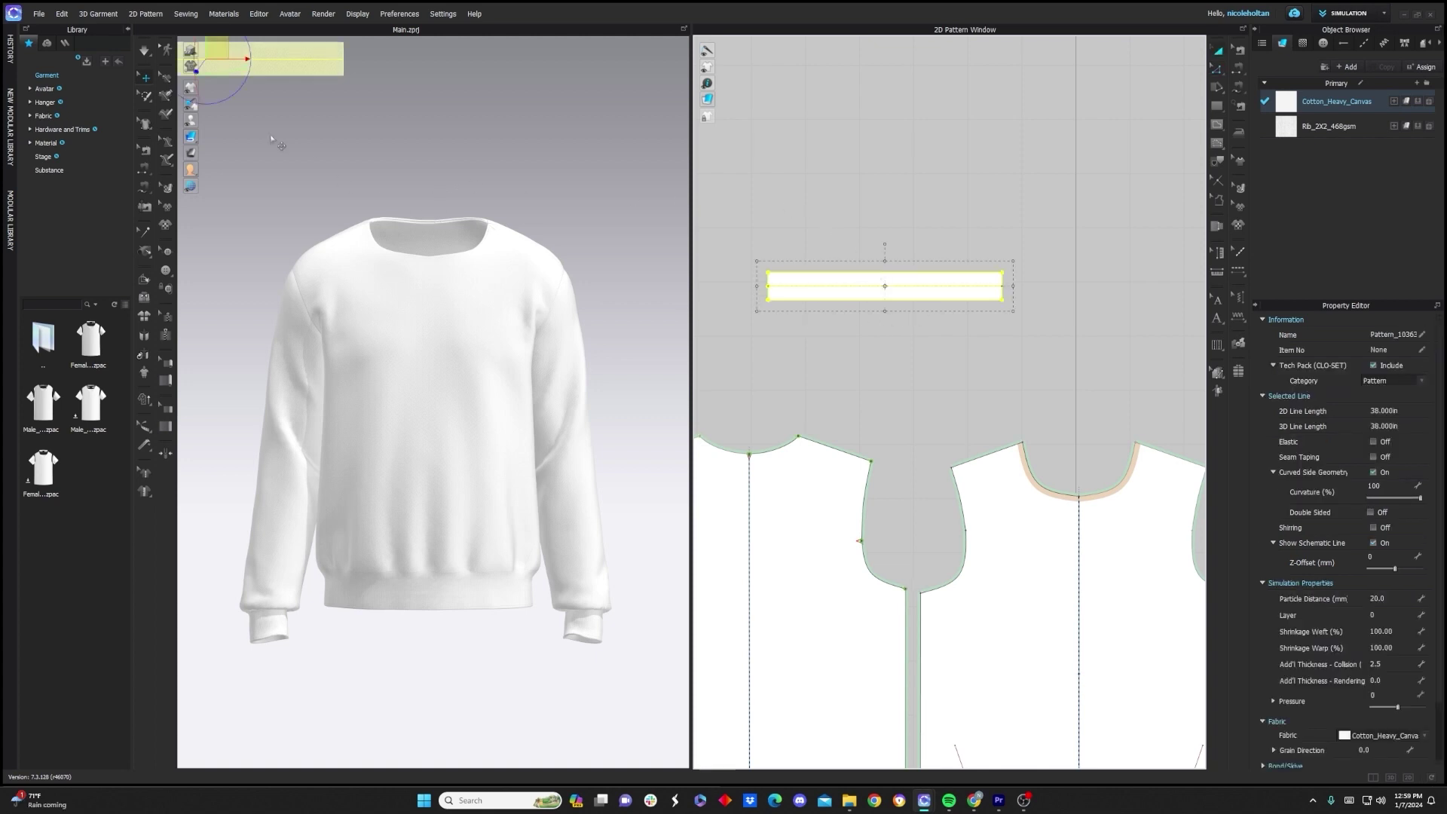
pyautogui.click(207, 120)
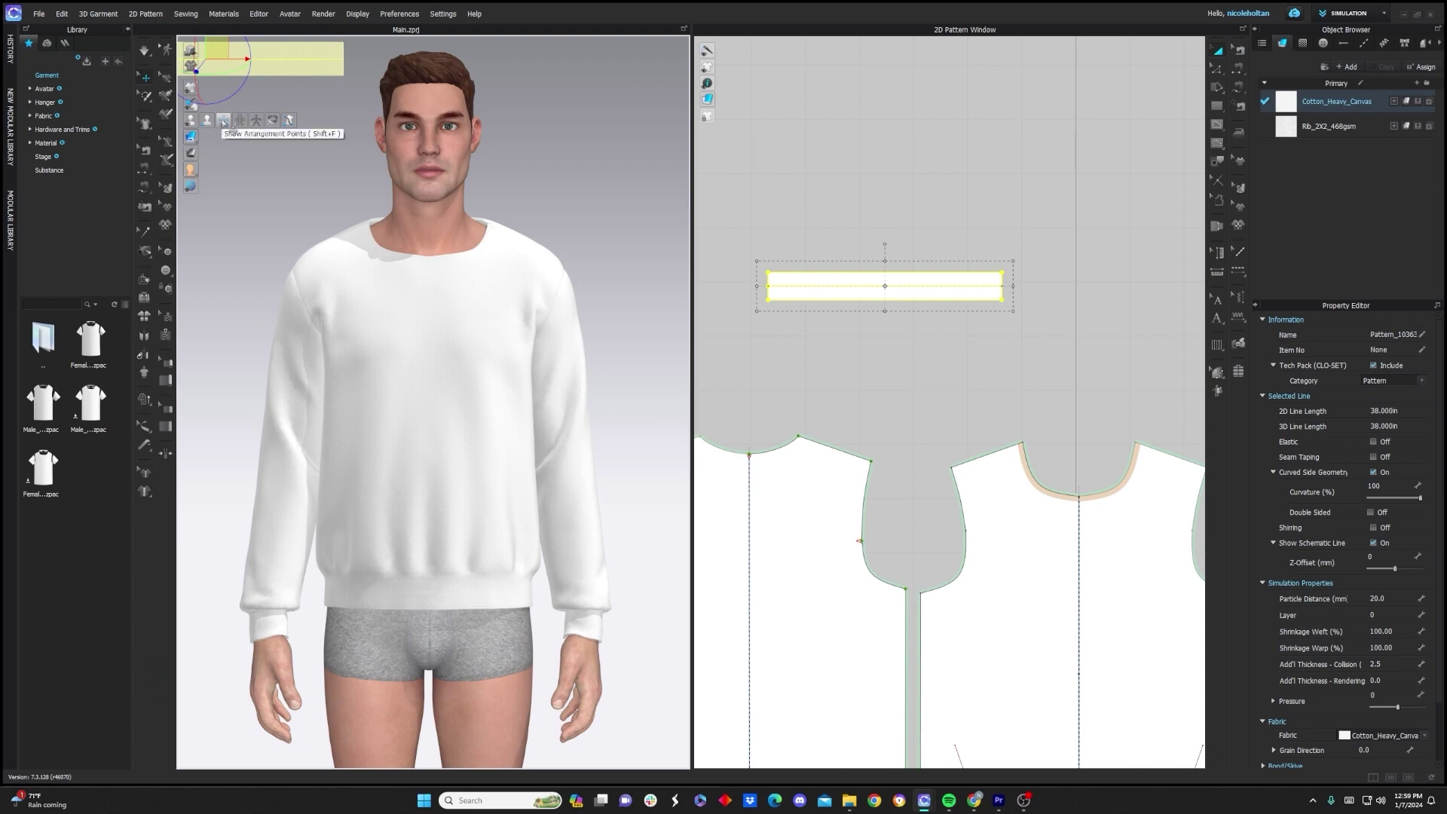
pyautogui.click(224, 121)
pyautogui.moveTo(590, 228); pyautogui.dragTo(474, 225, button='right')
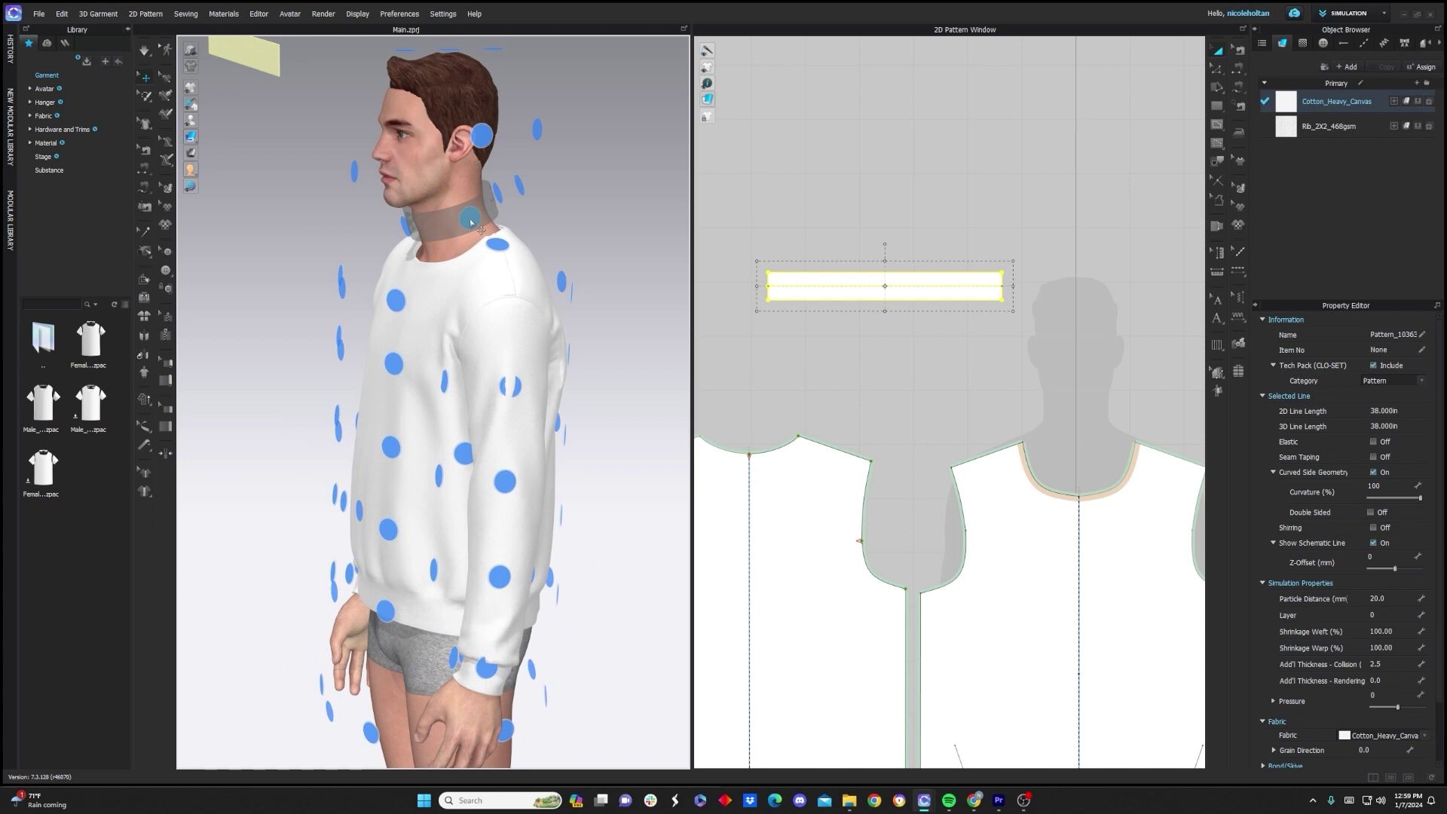
pyautogui.click(471, 221)
# Check the neckband's placement from the side and front, and hide the arrangement points and the avatar.
pyautogui.moveTo(471, 223); pyautogui.dragTo(629, 239, button='right')
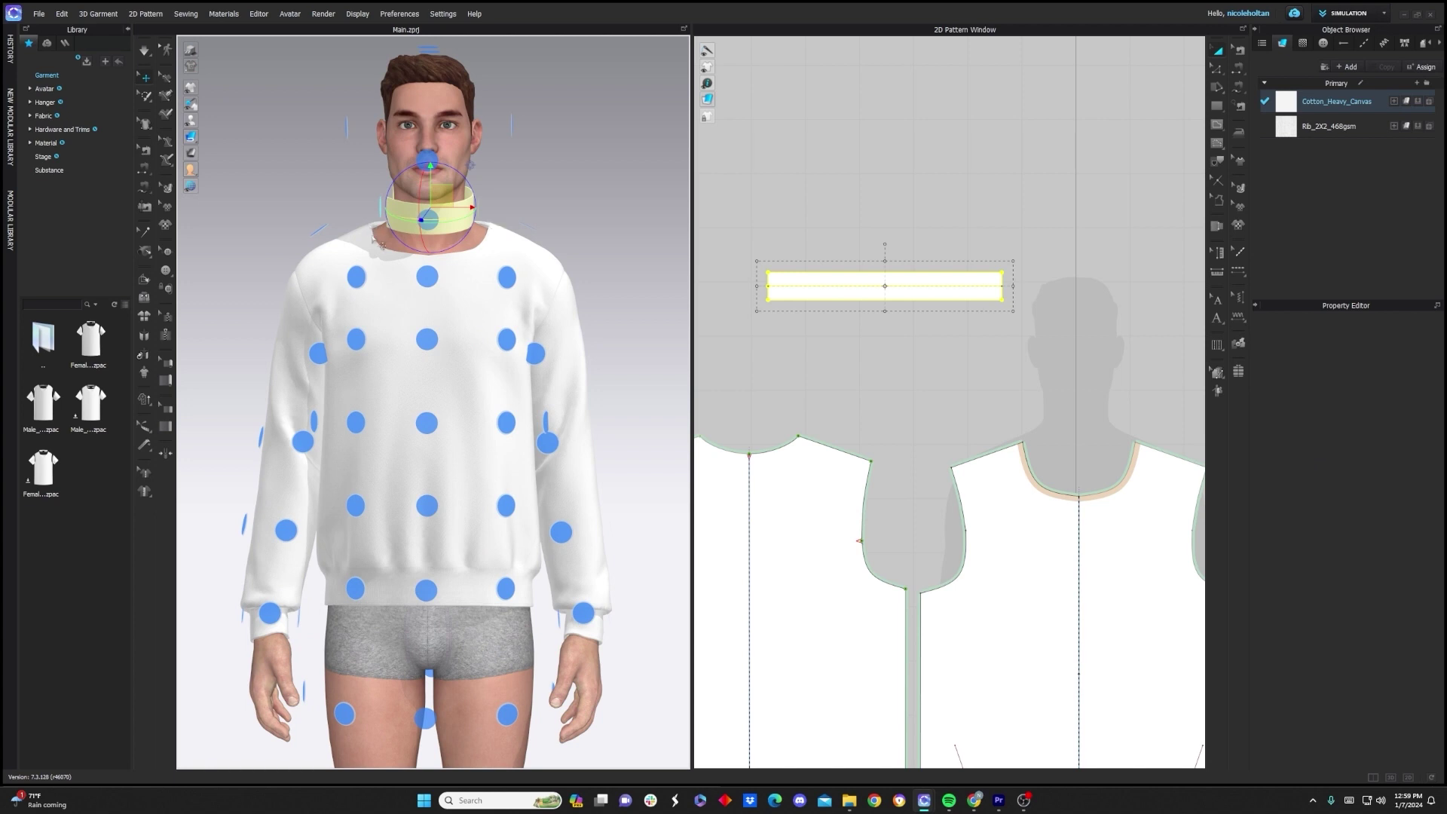
pyautogui.press('6')
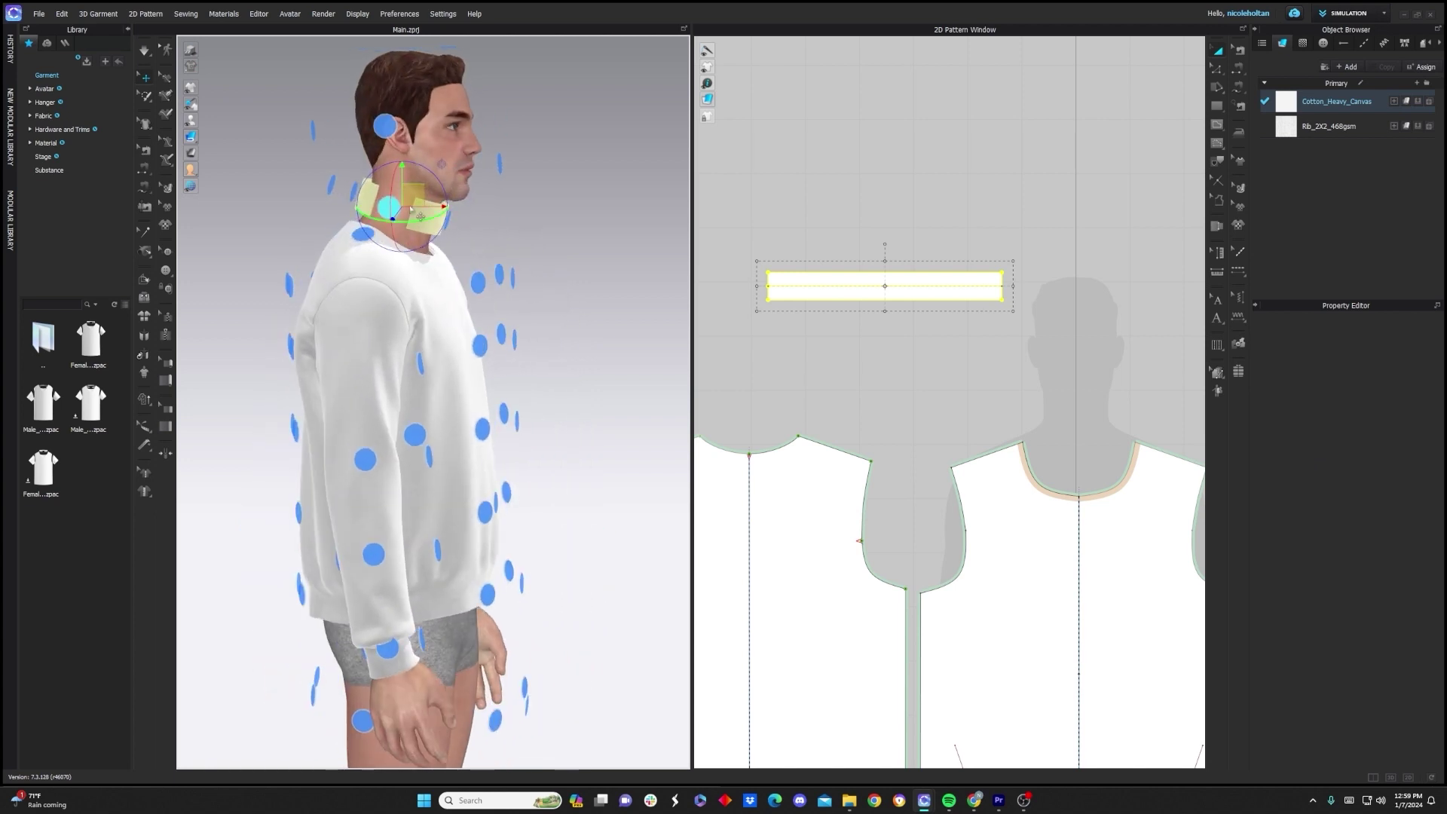
pyautogui.moveTo(409, 204); pyautogui.dragTo(399, 486, button='right')
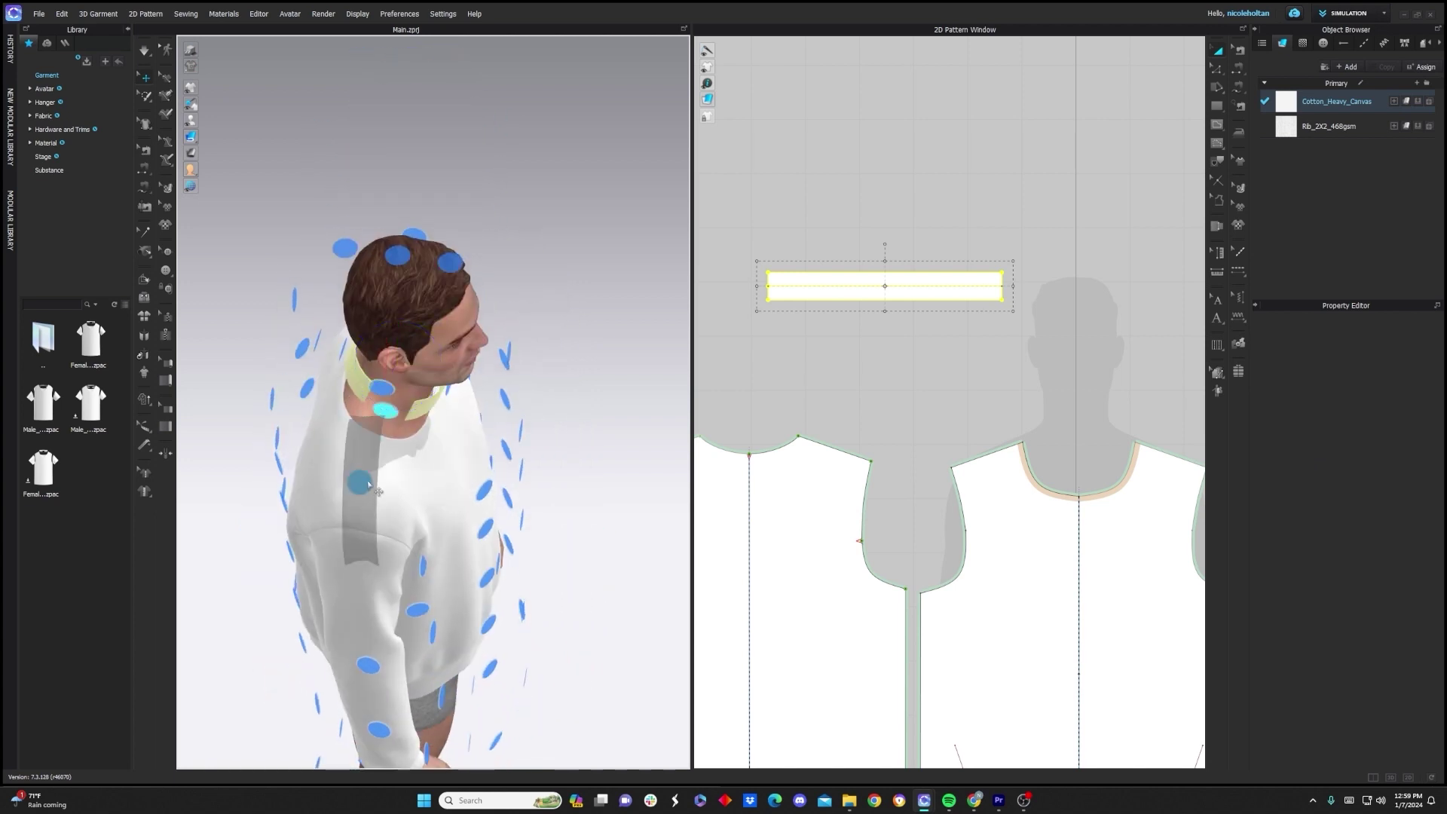
pyautogui.press('2')
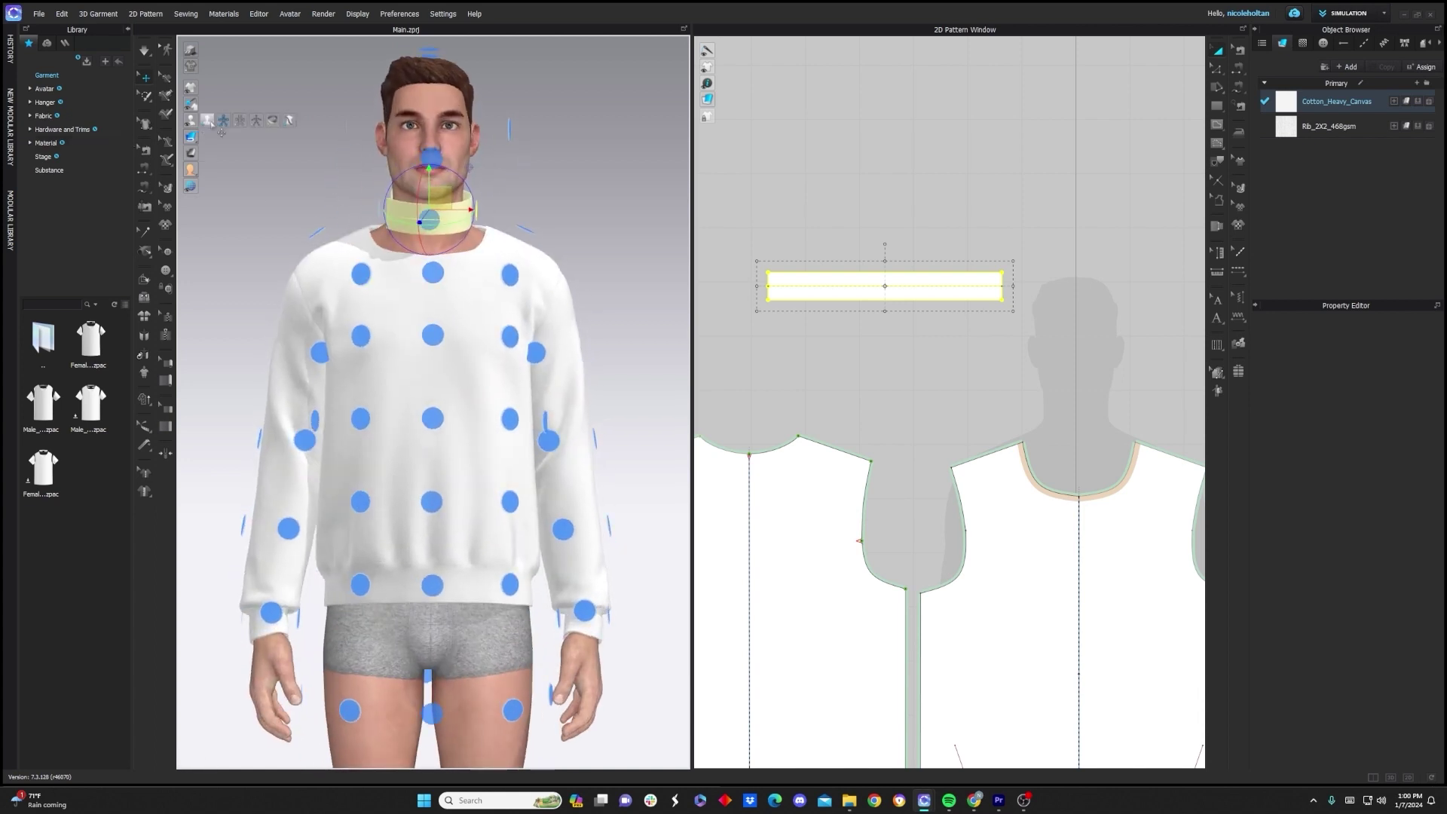
pyautogui.click(223, 121)
pyautogui.click(207, 121)
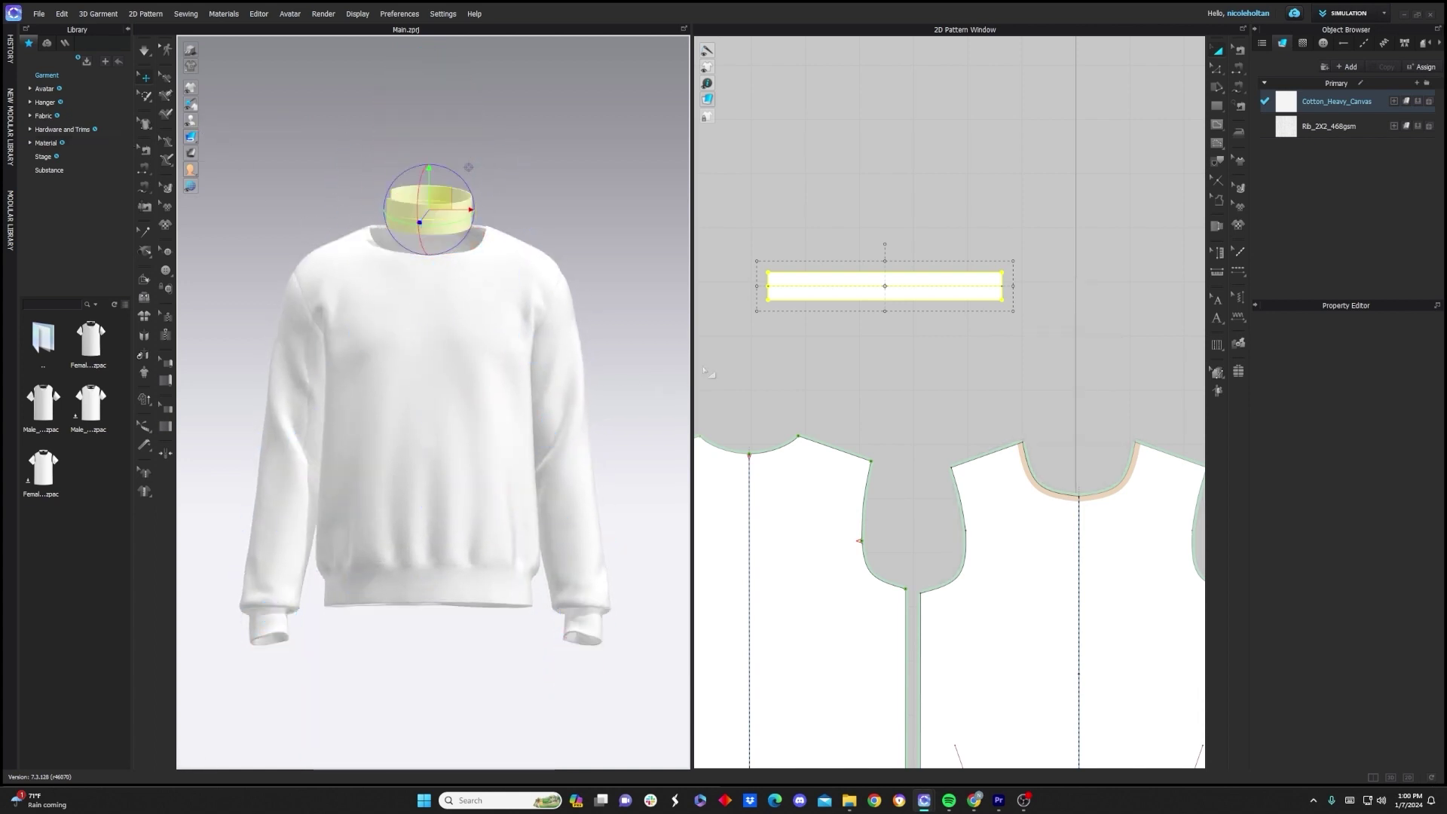
# Sew the neckband's lower edge to the full front neckline followed by the full back neckline in one continuous seam.
pyautogui.scroll(-3, 1164, 180)
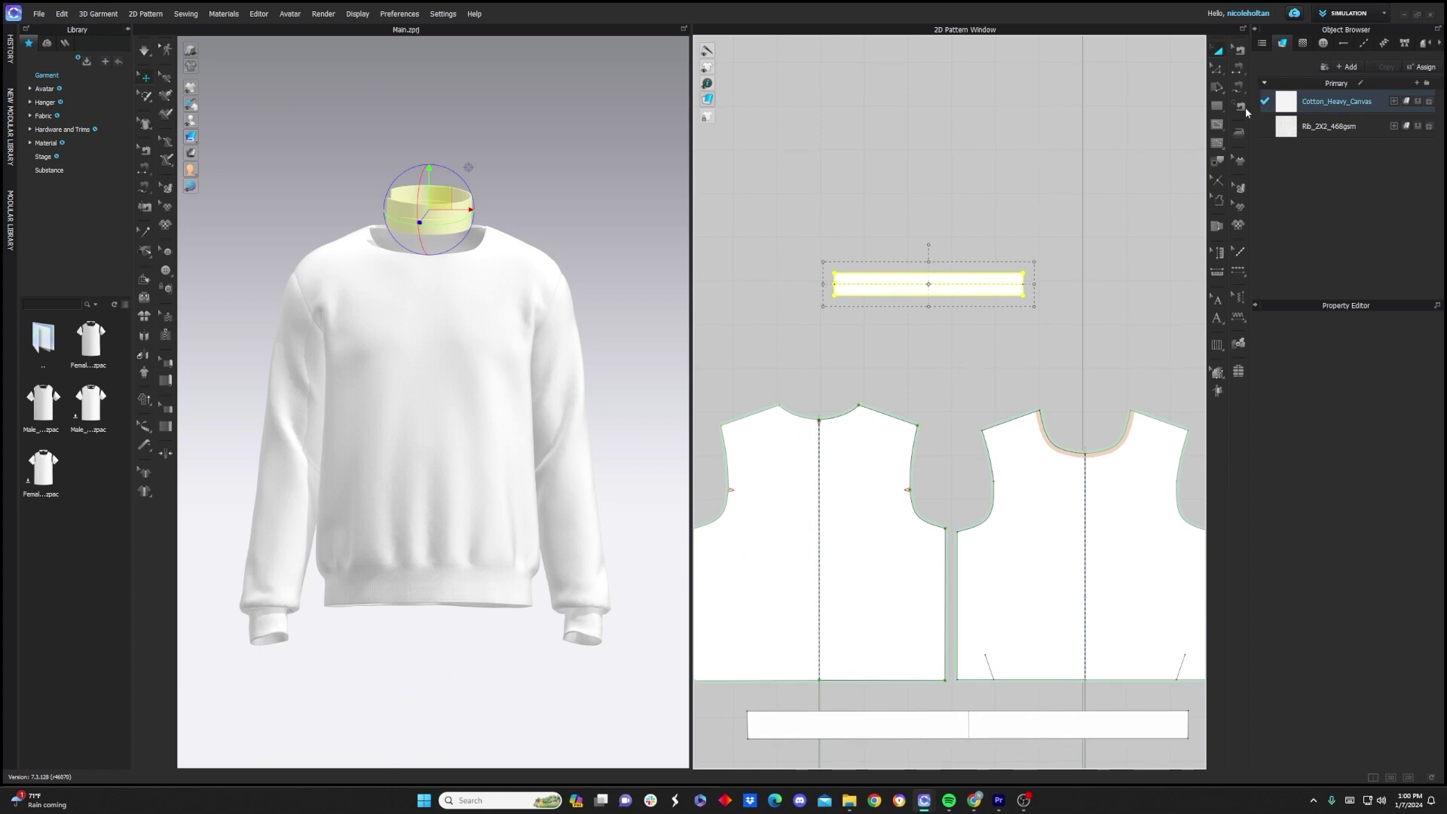
pyautogui.click(1239, 94)
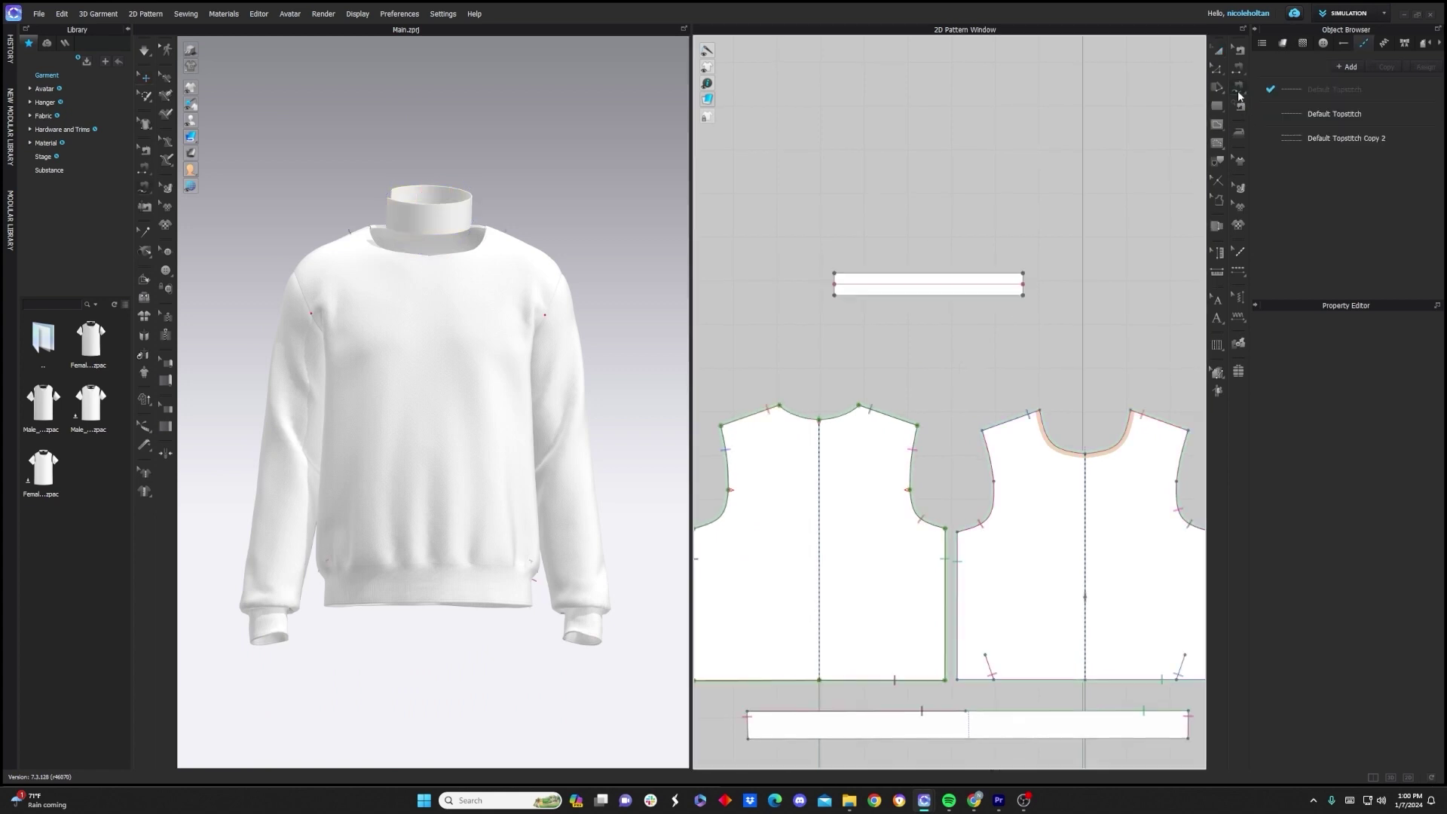
pyautogui.click(834, 295)
pyautogui.click(1039, 413)
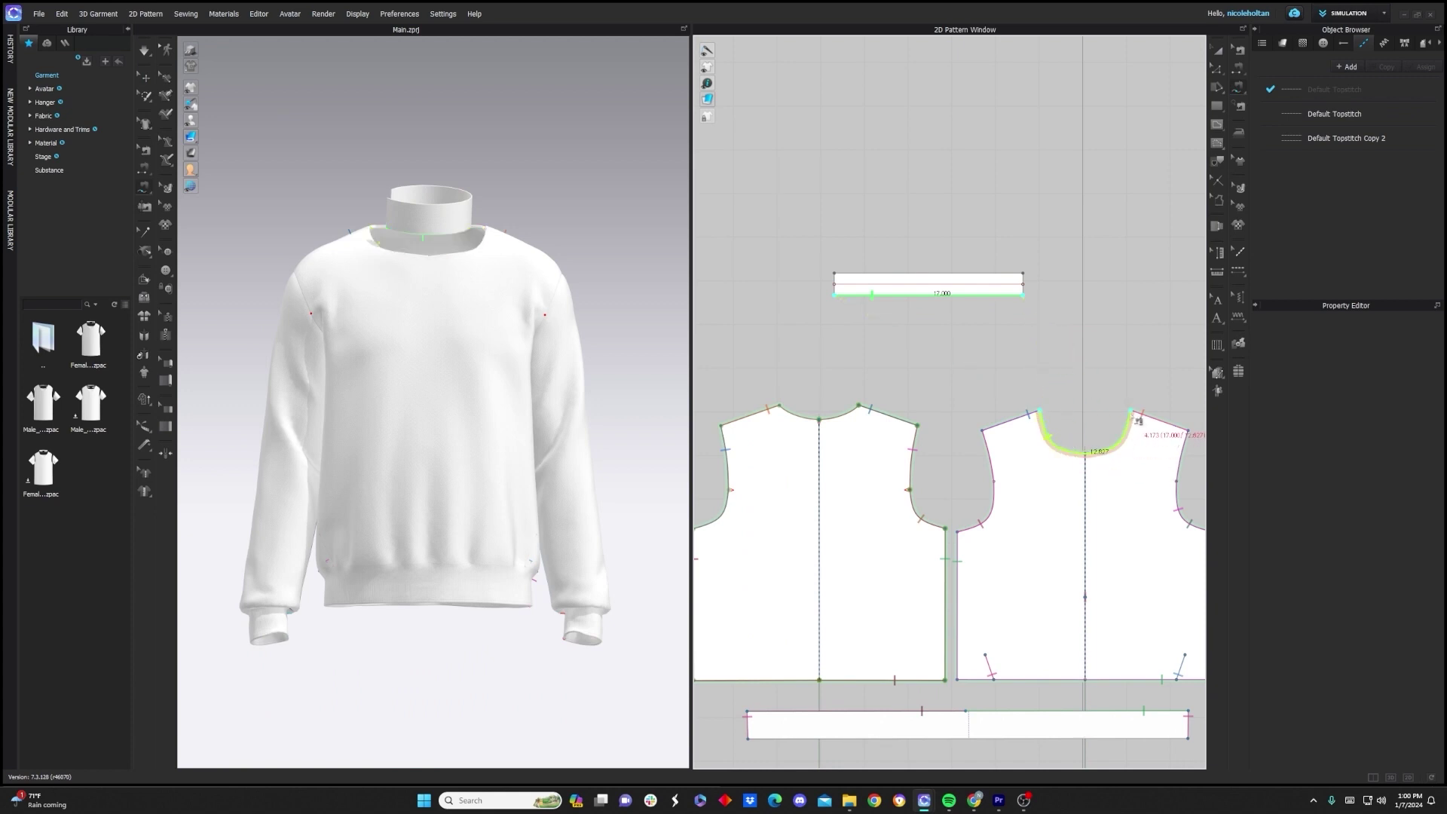
pyautogui.click(1122, 416)
pyautogui.click(782, 407)
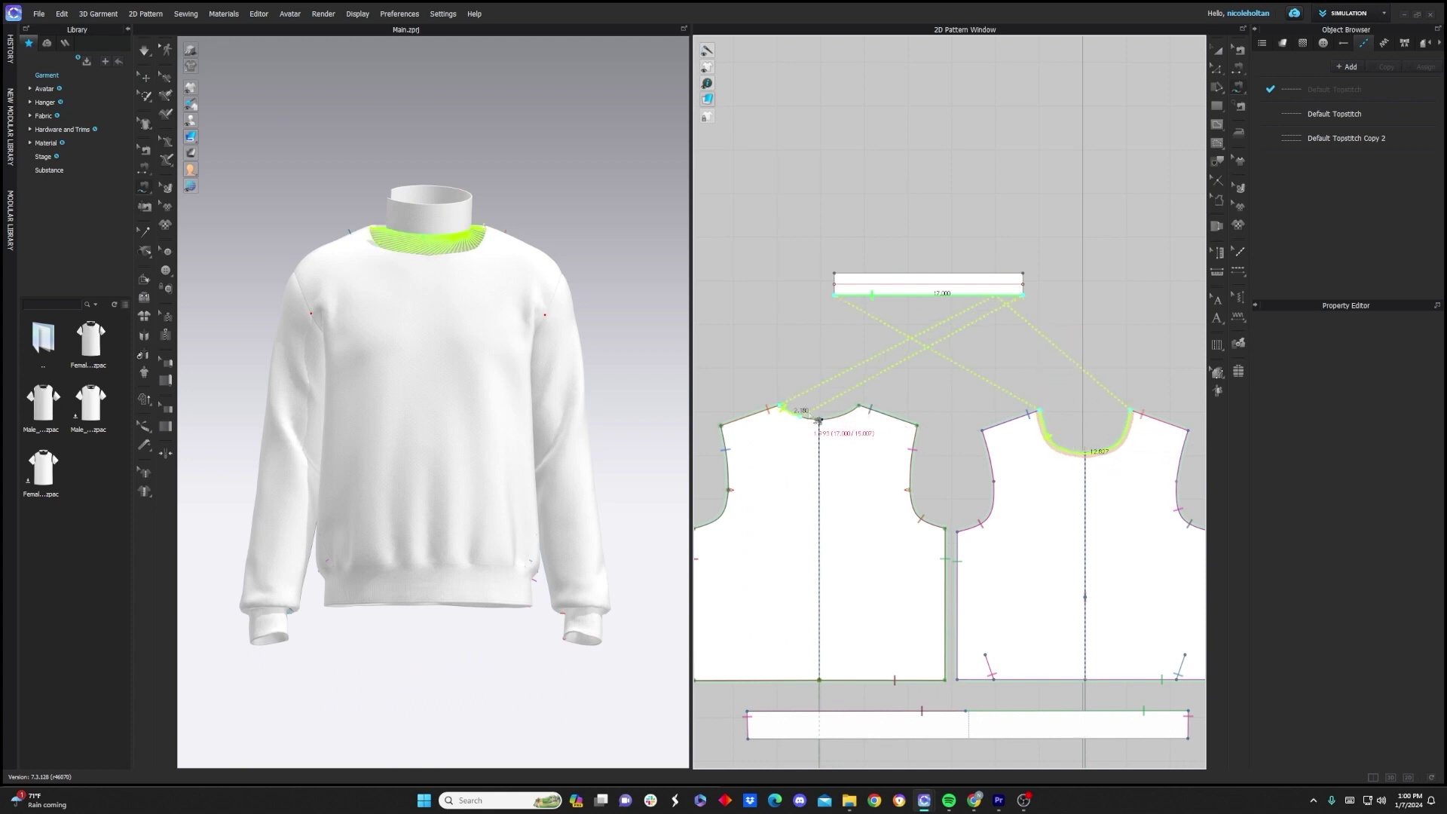
pyautogui.click(867, 408)
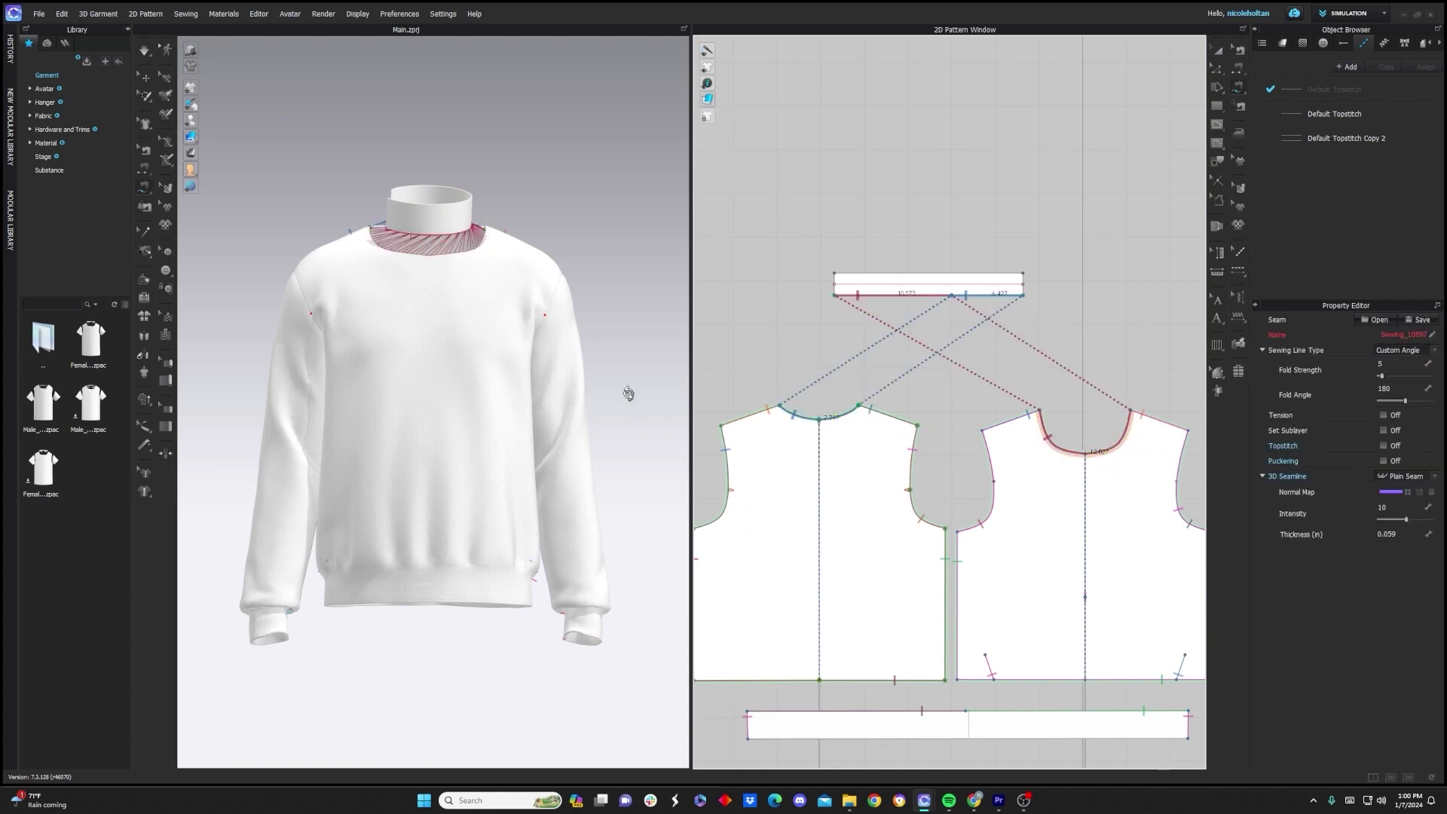
# Sew the two short ends of the neckband to each other.
pyautogui.moveTo(627, 404)
pyautogui.mouseDown(button='right')
pyautogui.moveTo(386, 432)
pyautogui.moveTo(477, 404)
pyautogui.moveTo(646, 410)
pyautogui.moveTo(626, 404)
pyautogui.mouseUp(button='right')
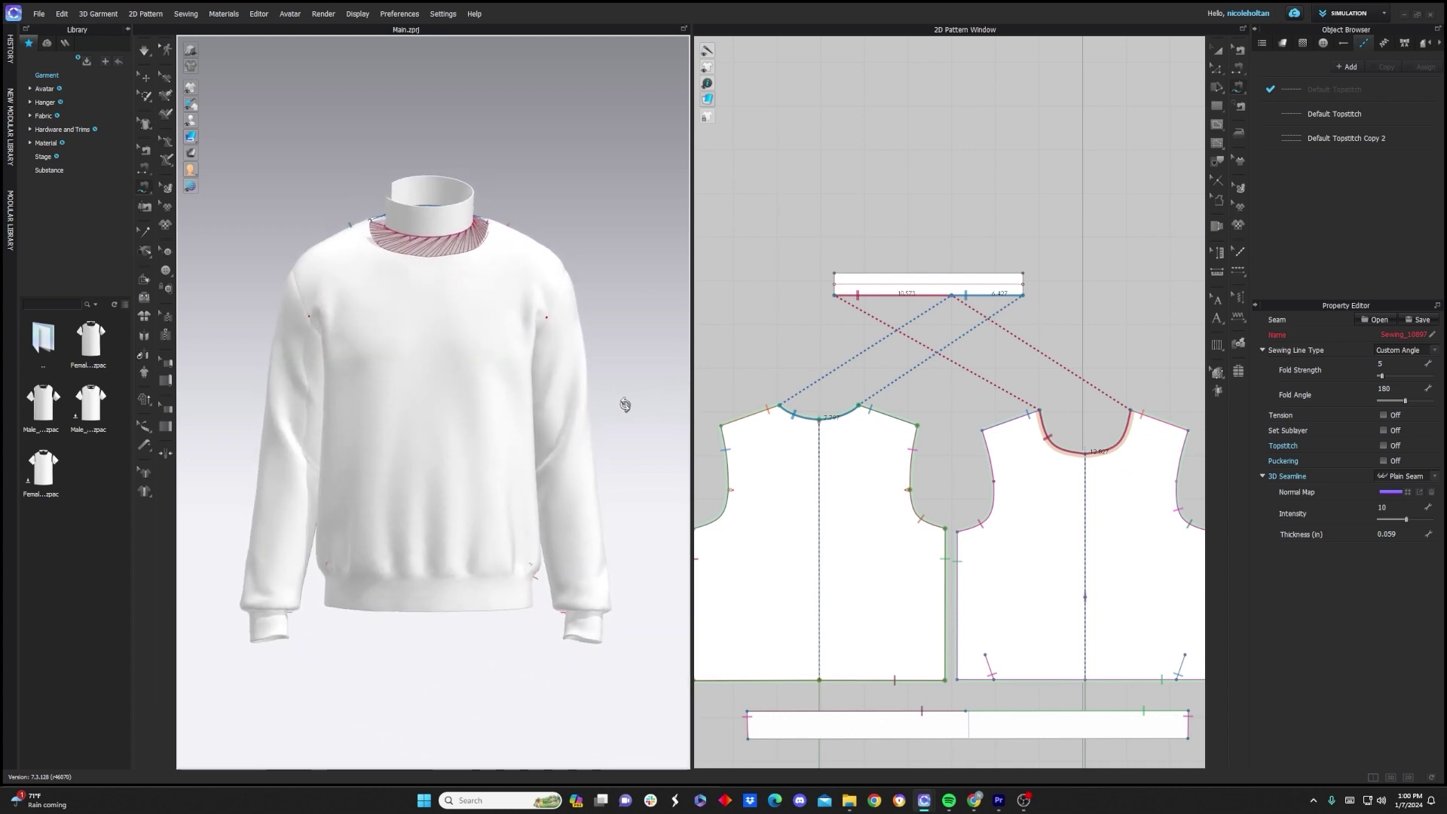
pyautogui.click(844, 281)
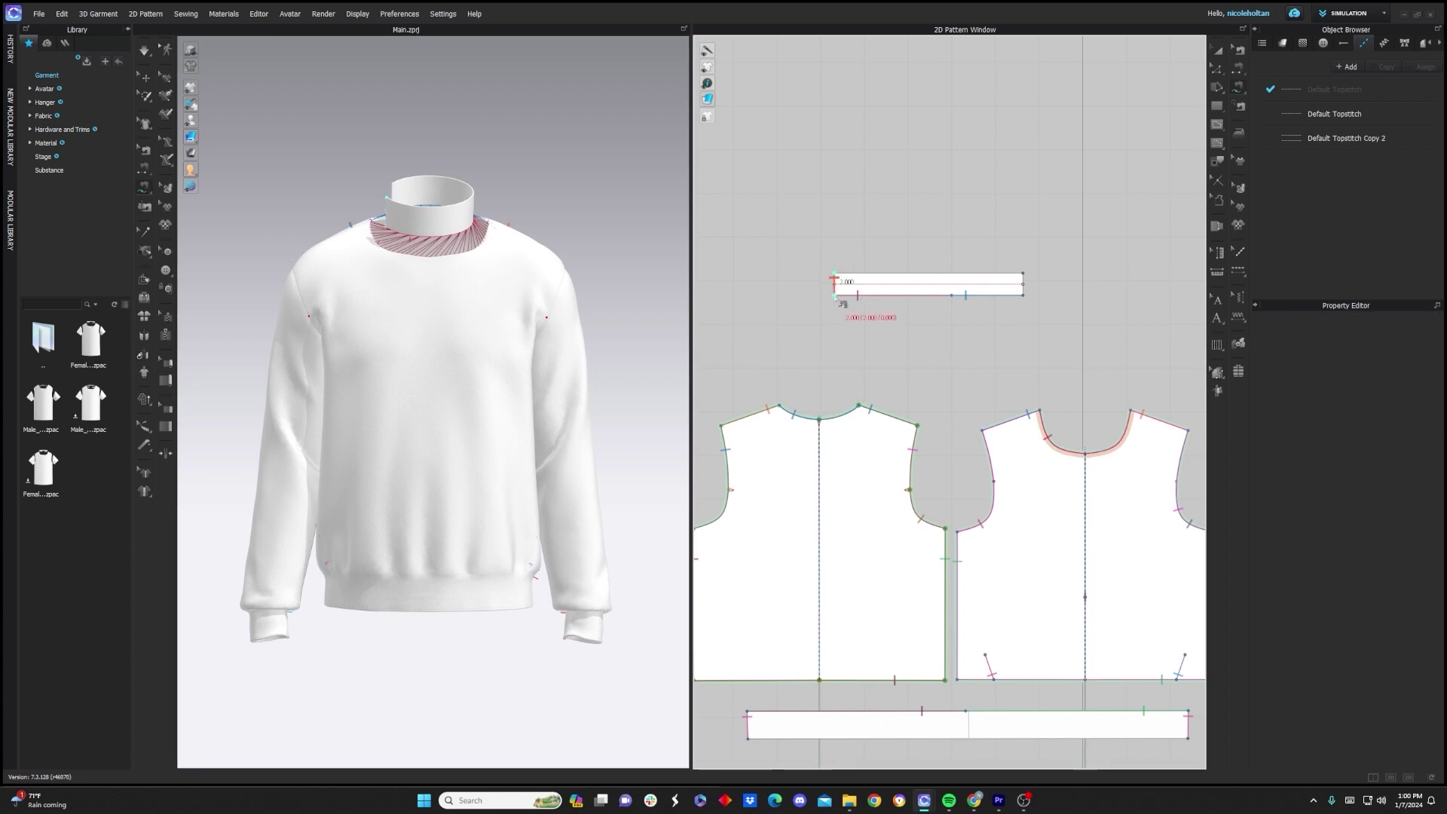
pyautogui.click(1023, 281)
# Strengthen the neckband pattern.
pyautogui.moveTo(394, 339); pyautogui.dragTo(450, 300, button='right')
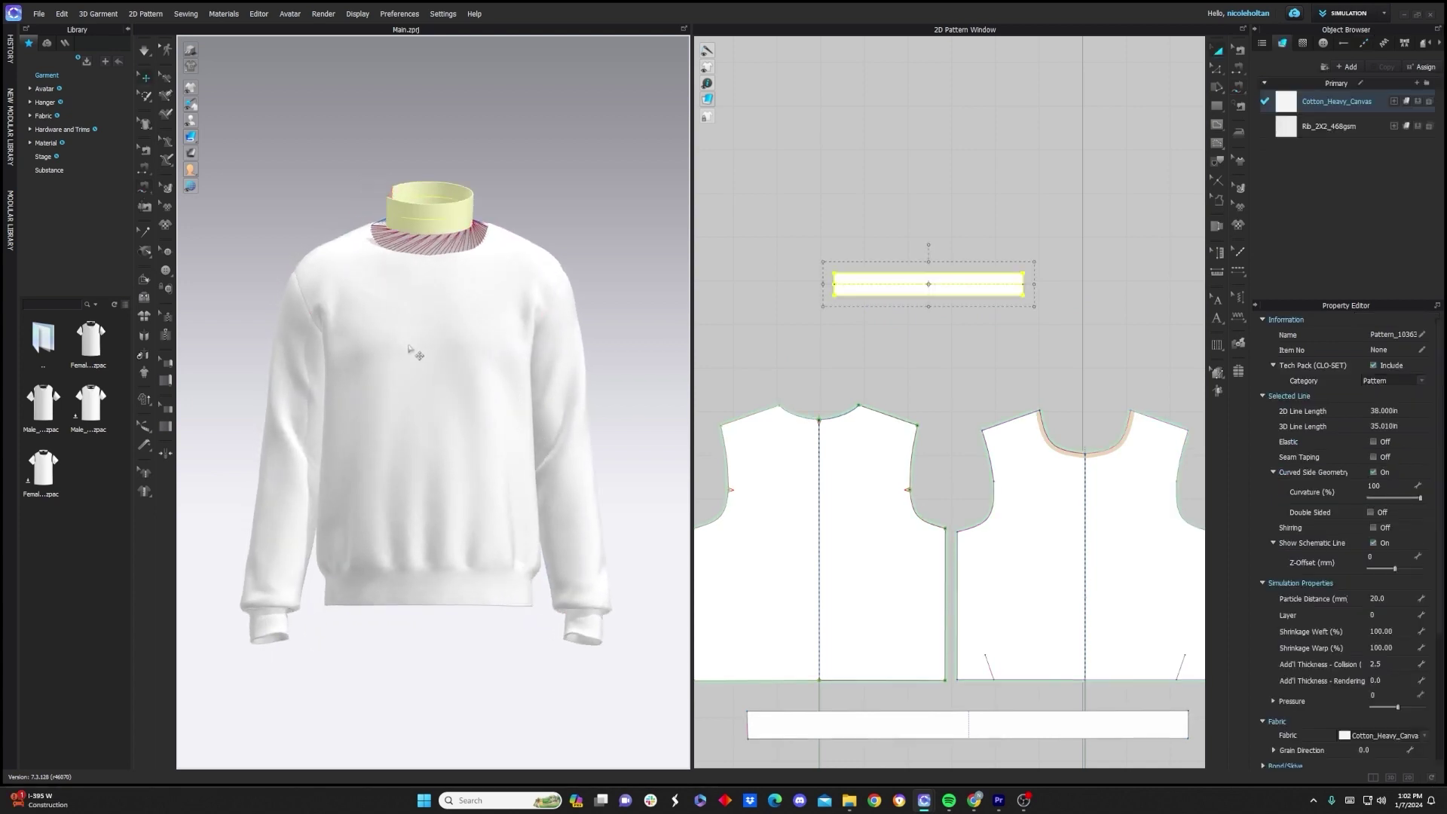
pyautogui.rightClick(446, 219)
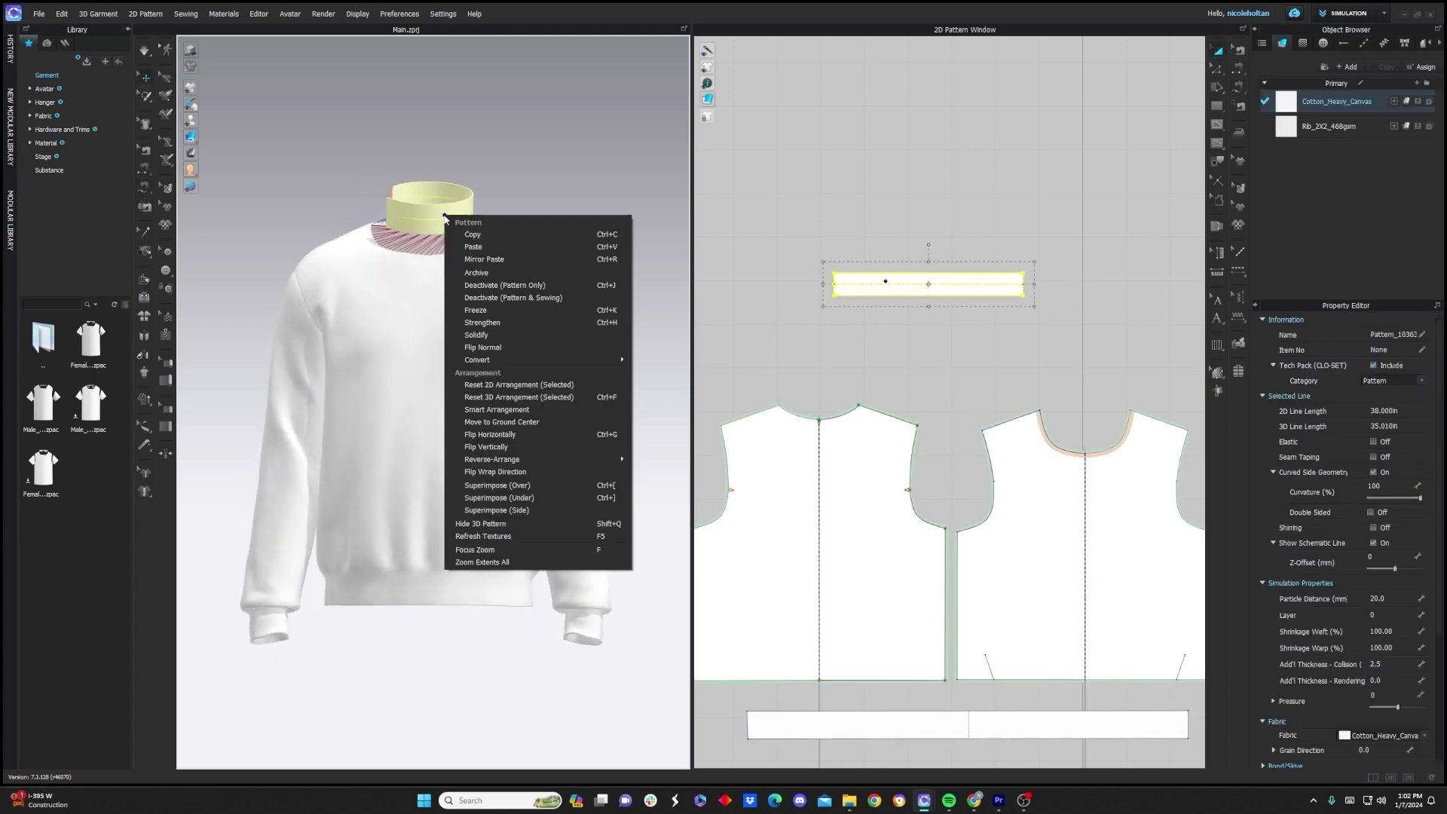
pyautogui.click(476, 331)
# Freeze the front and back body patterns and simulate the neckband onto the neckline.
pyautogui.click(467, 294)
pyautogui.moveTo(468, 294); pyautogui.dragTo(540, 227, button='right')
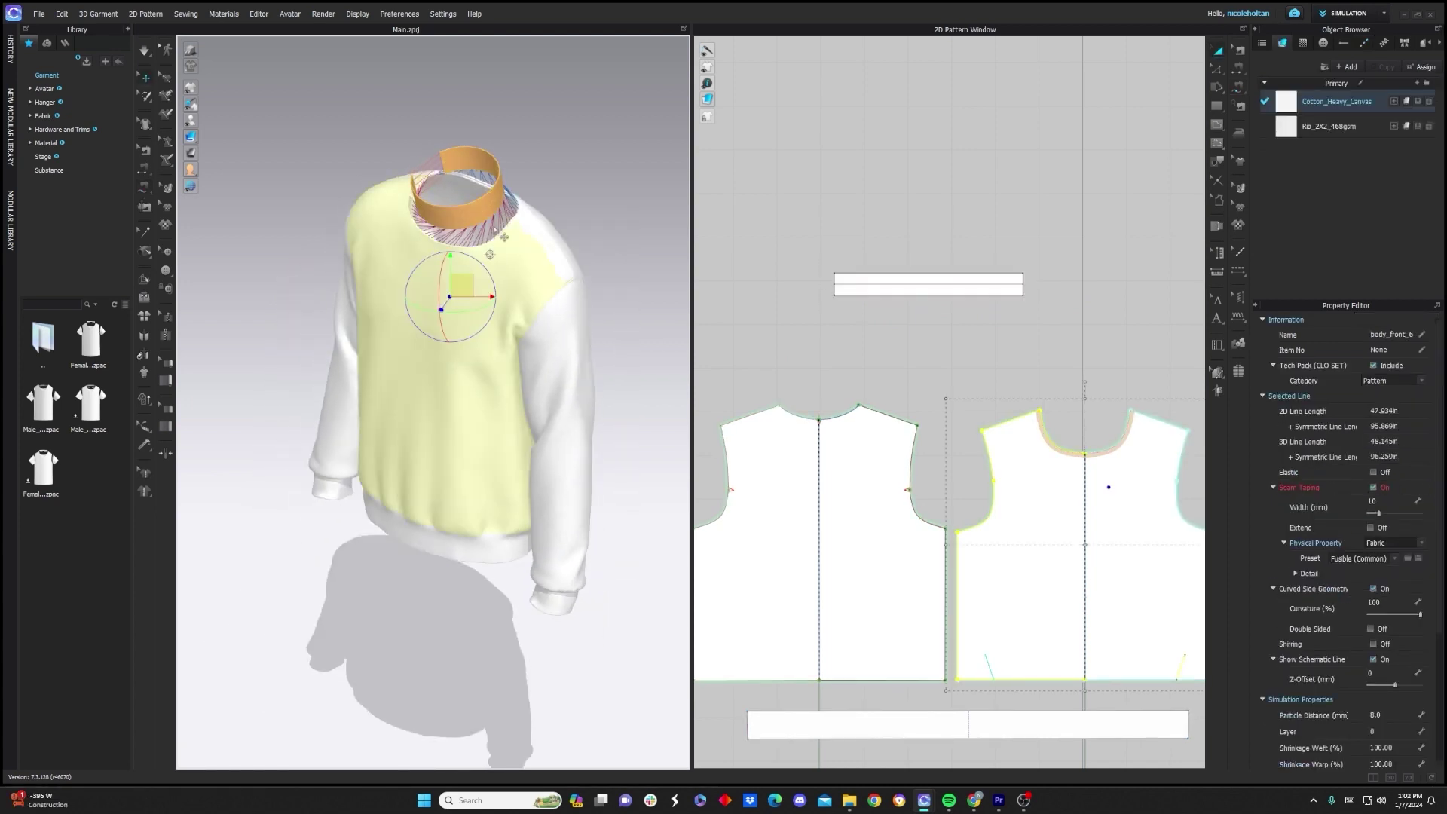
pyautogui.rightClick(448, 299)
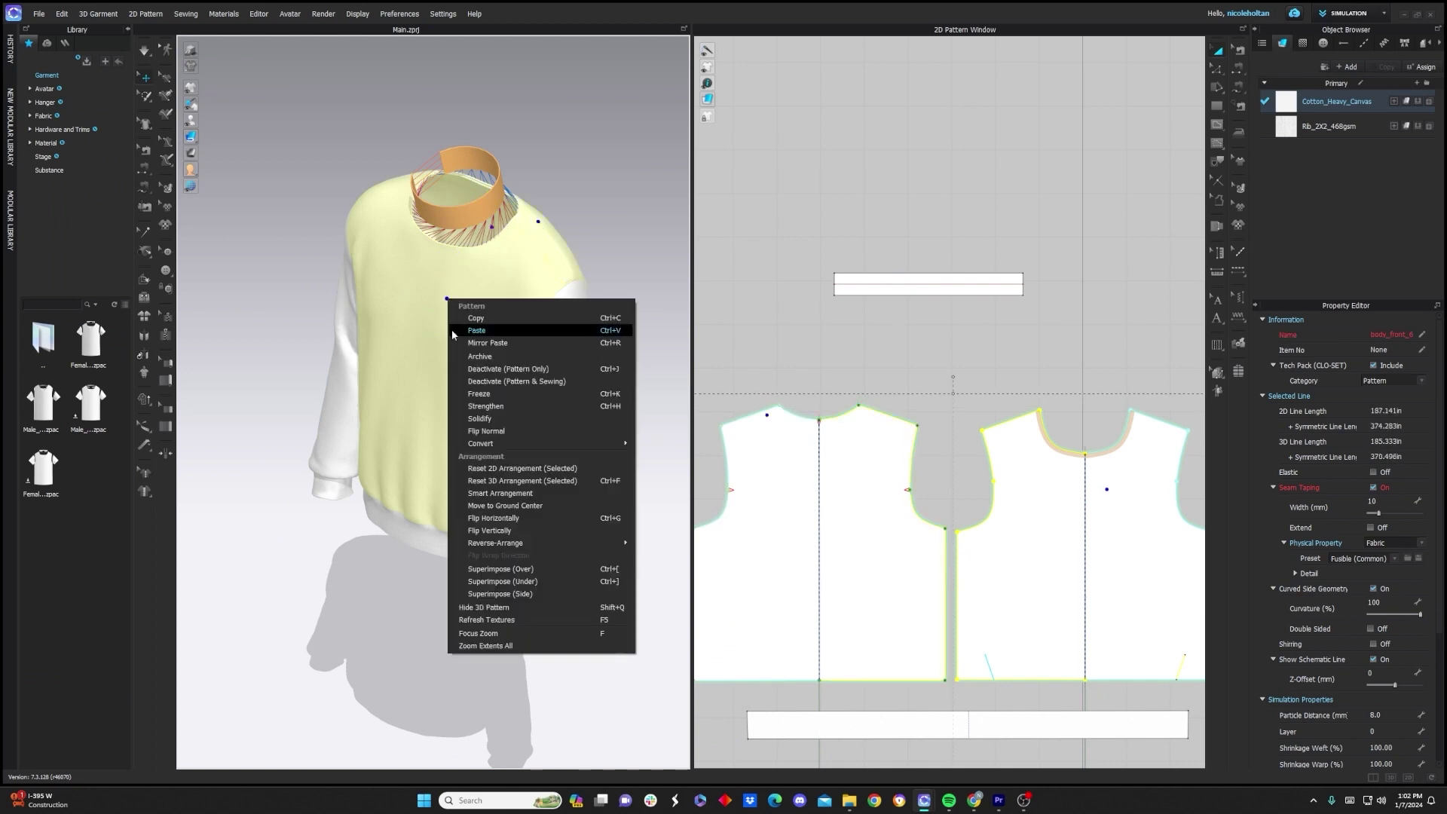
pyautogui.click(477, 407)
pyautogui.moveTo(476, 407); pyautogui.dragTo(441, 478, button='right')
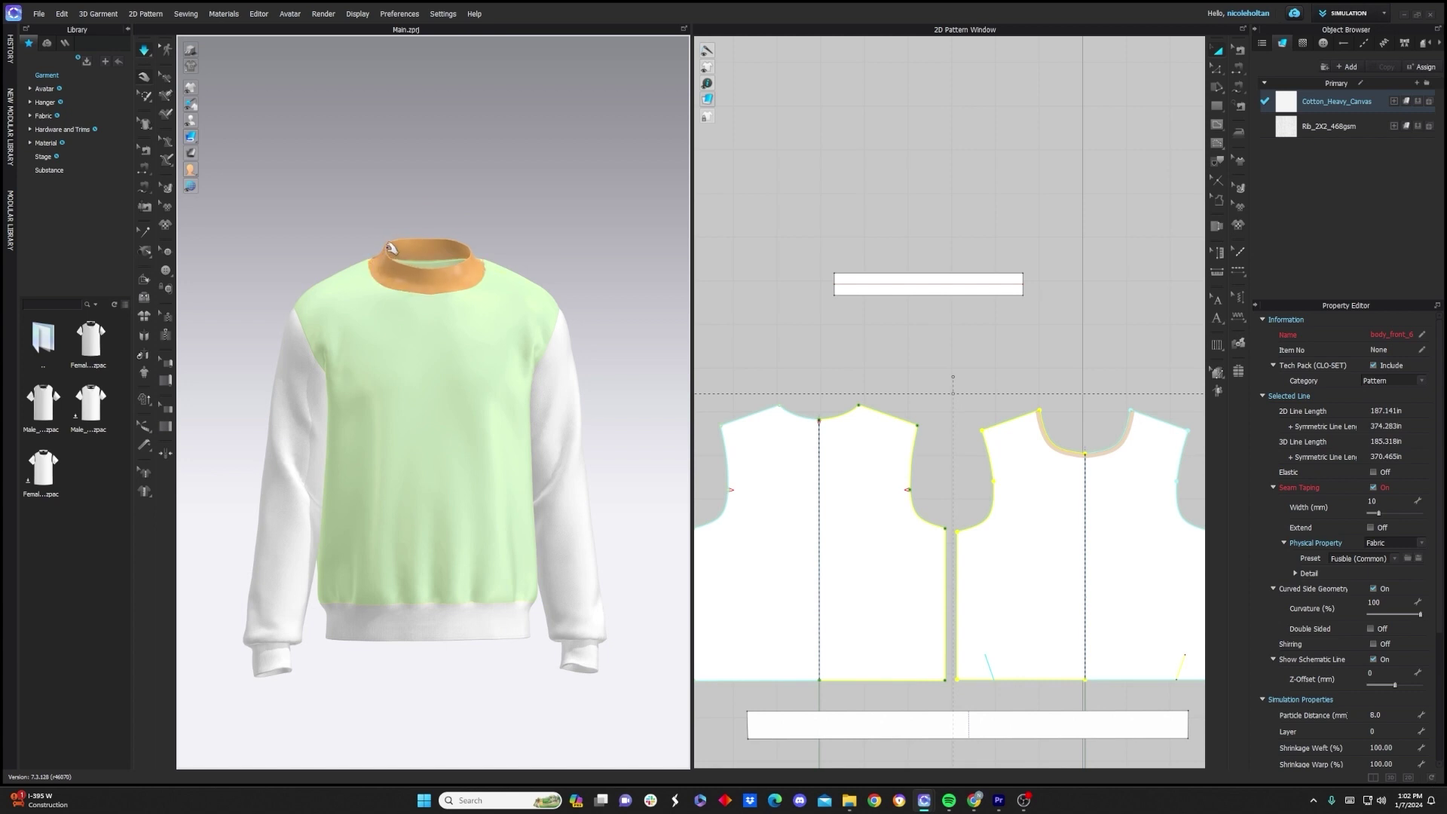
pyautogui.moveTo(439, 316)
pyautogui.mouseDown(button='right')
pyautogui.moveTo(482, 318)
pyautogui.moveTo(389, 317)
pyautogui.moveTo(465, 316)
pyautogui.moveTo(440, 296)
pyautogui.mouseUp(button='right')
# Set the neckband pattern's particle distance to 10 mm.
pyautogui.click(427, 281)
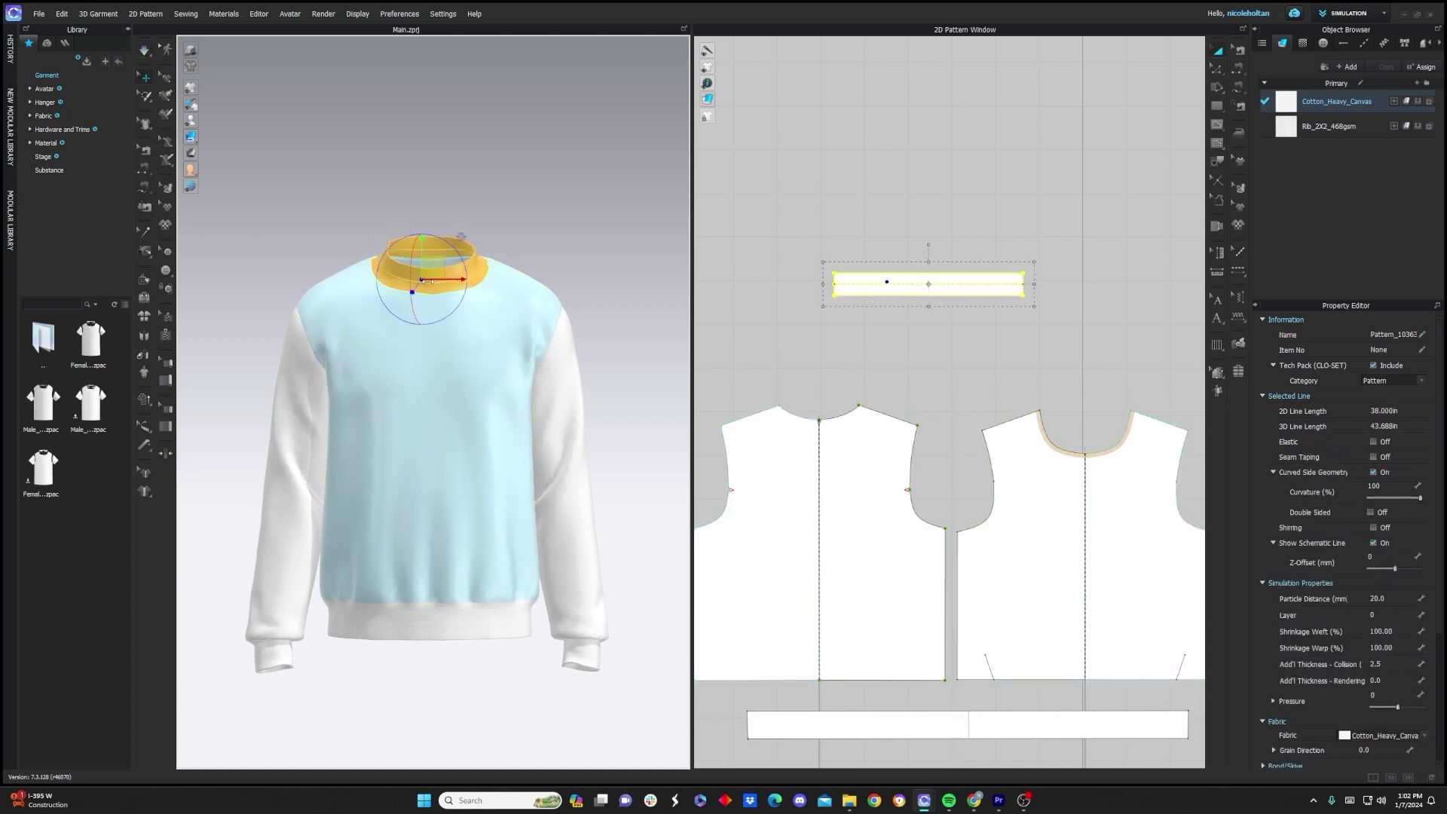
pyautogui.click(1387, 598)
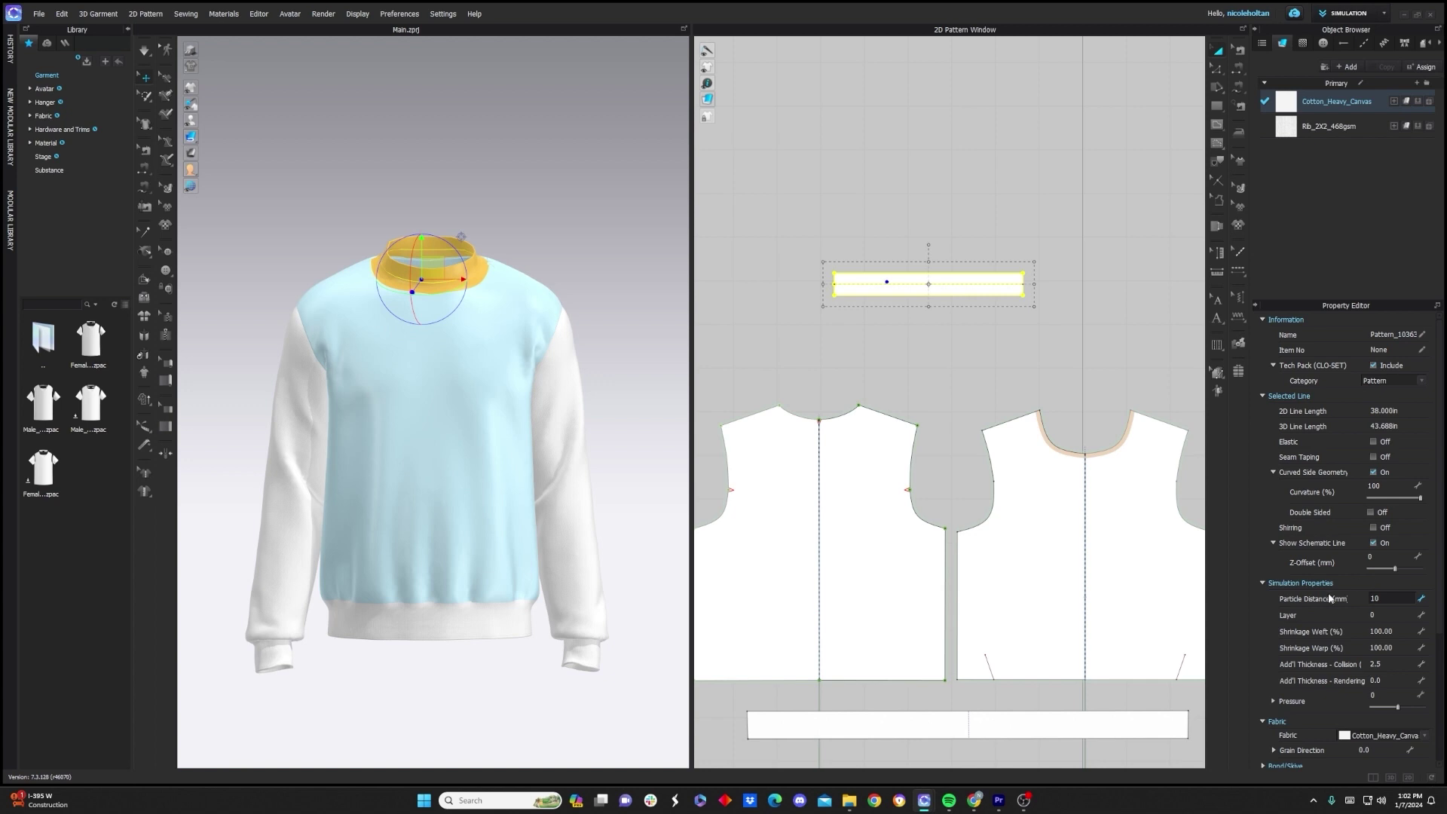
pyautogui.write('10')
pyautogui.press('Return')
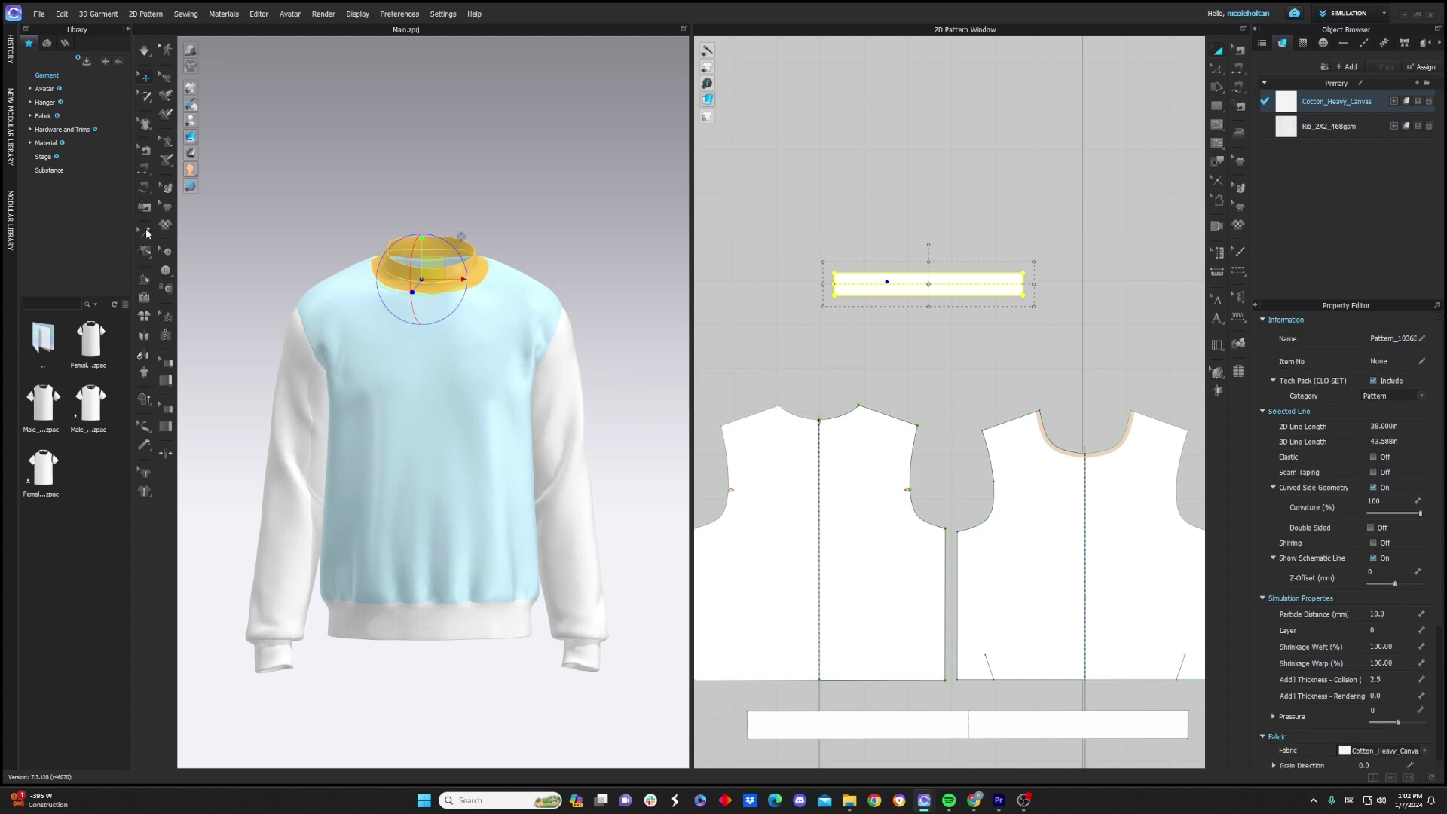
# Fold the neckband along its center internal line and sew its upper long edge to its lower long edge.
pyautogui.click(144, 279)
pyautogui.click(384, 268)
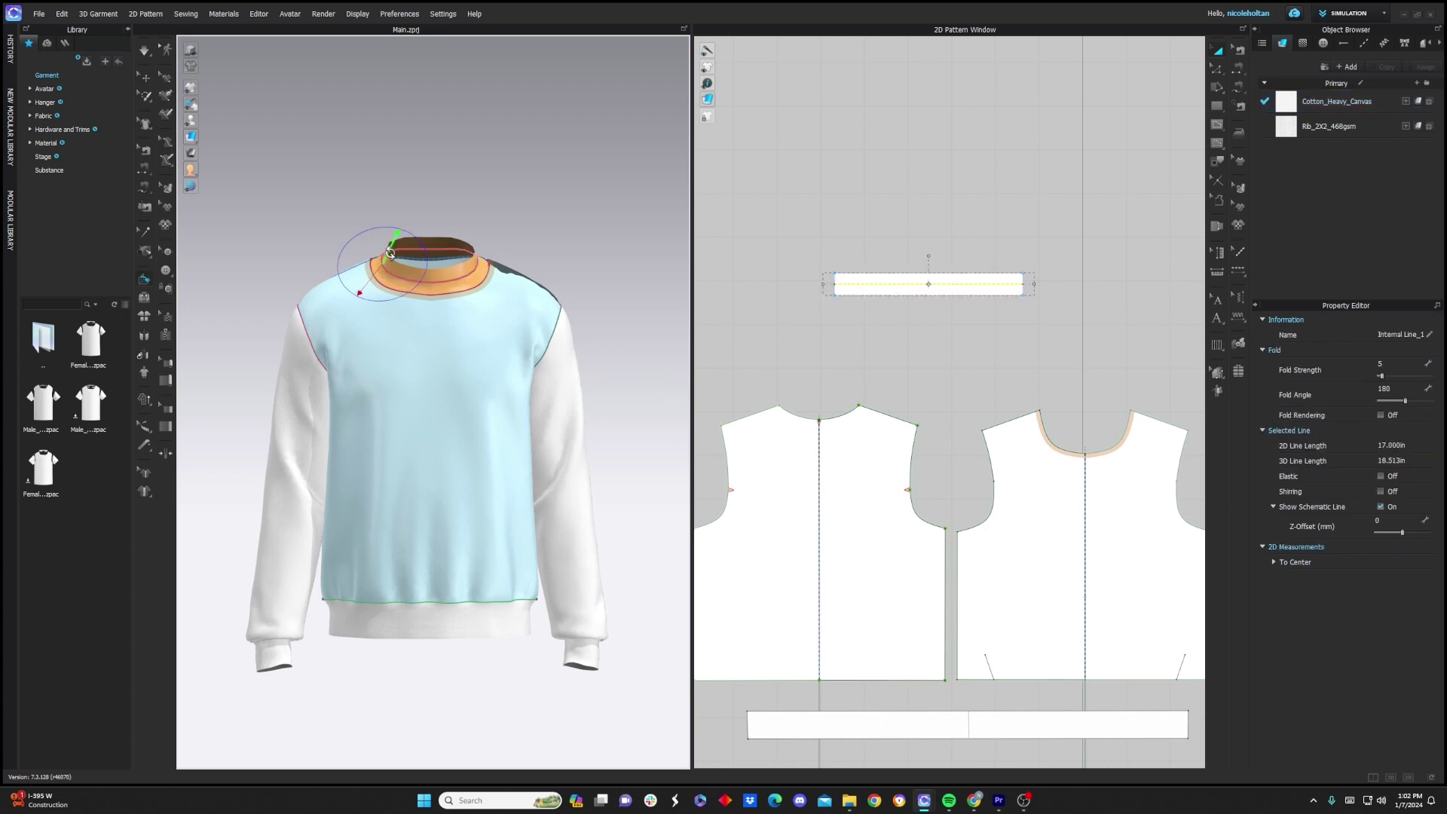
pyautogui.moveTo(374, 288); pyautogui.dragTo(375, 292)
pyautogui.click(1238, 67)
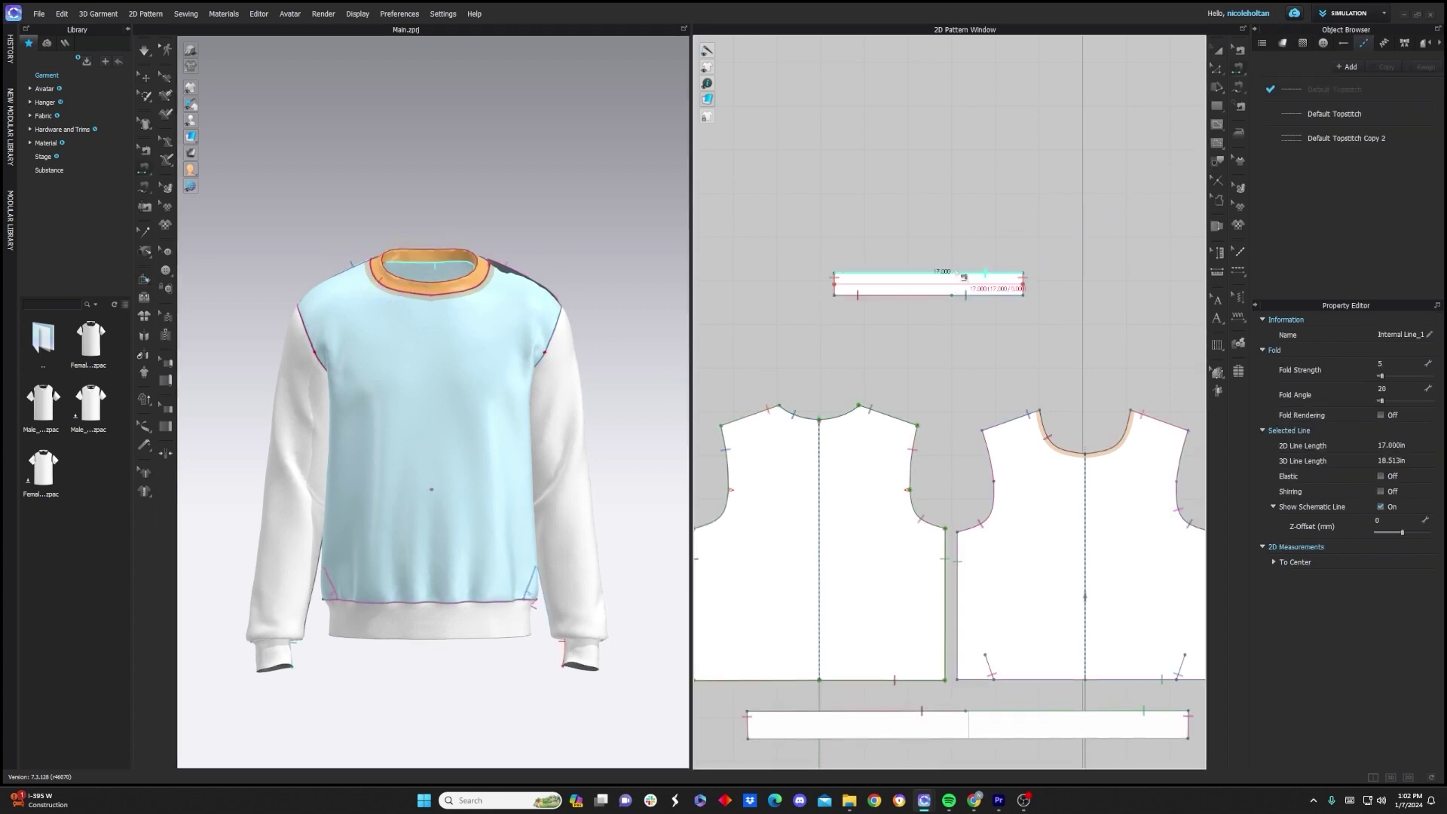
pyautogui.press('a')
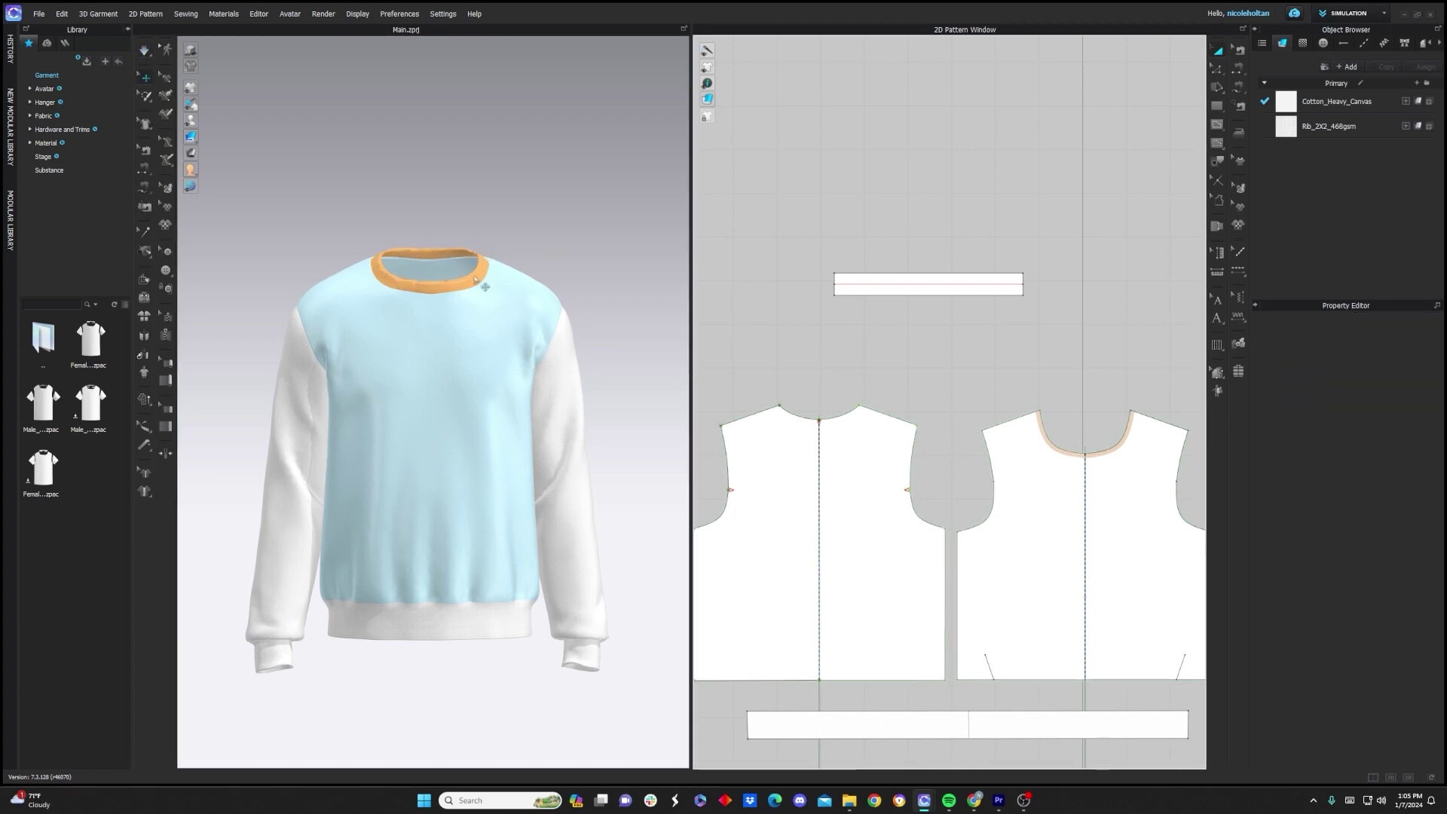
# Set the fold strength of the neckband's center internal line to 99 and turn on fold rendering.
pyautogui.click(867, 284)
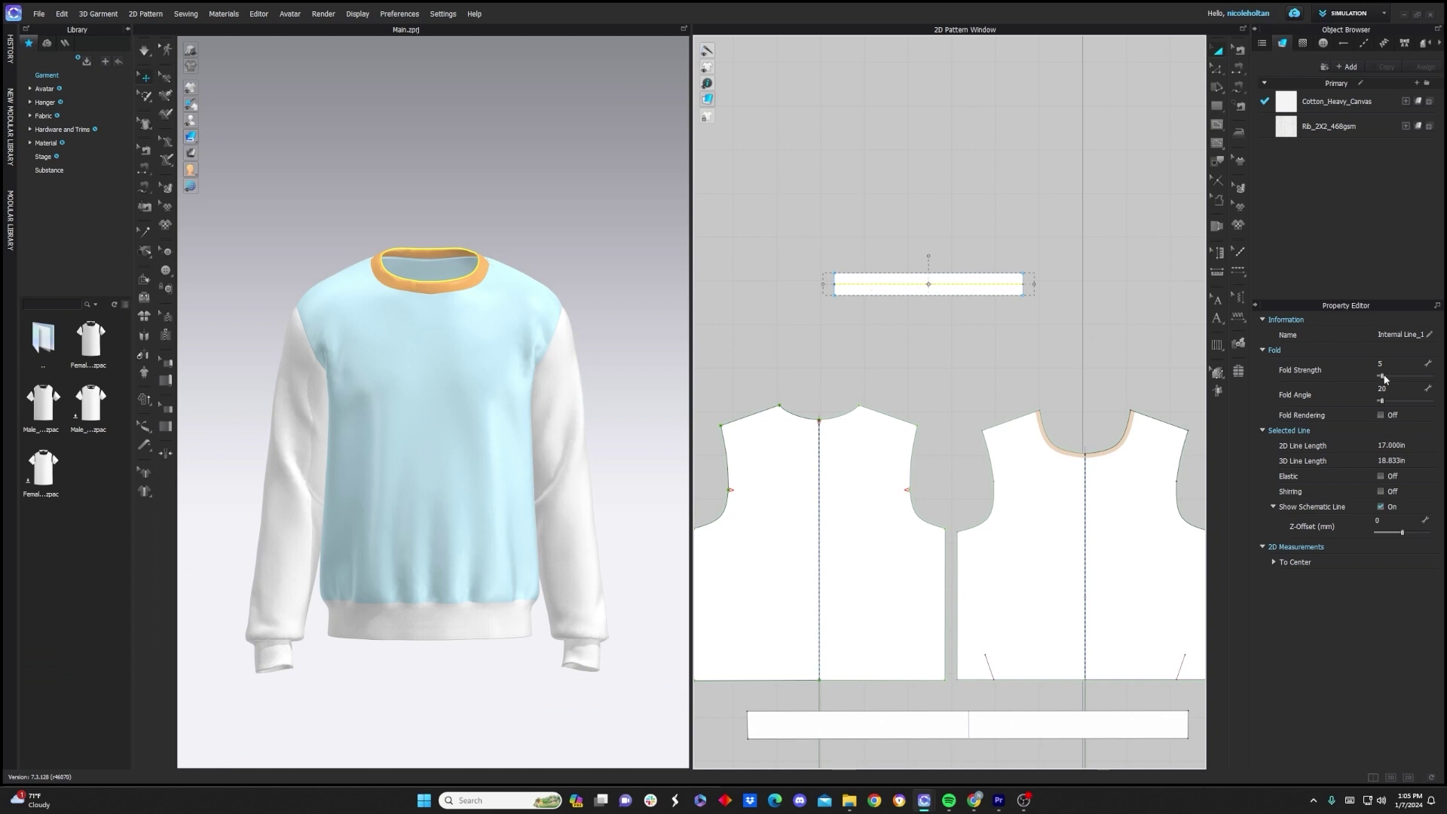
pyautogui.click(1380, 416)
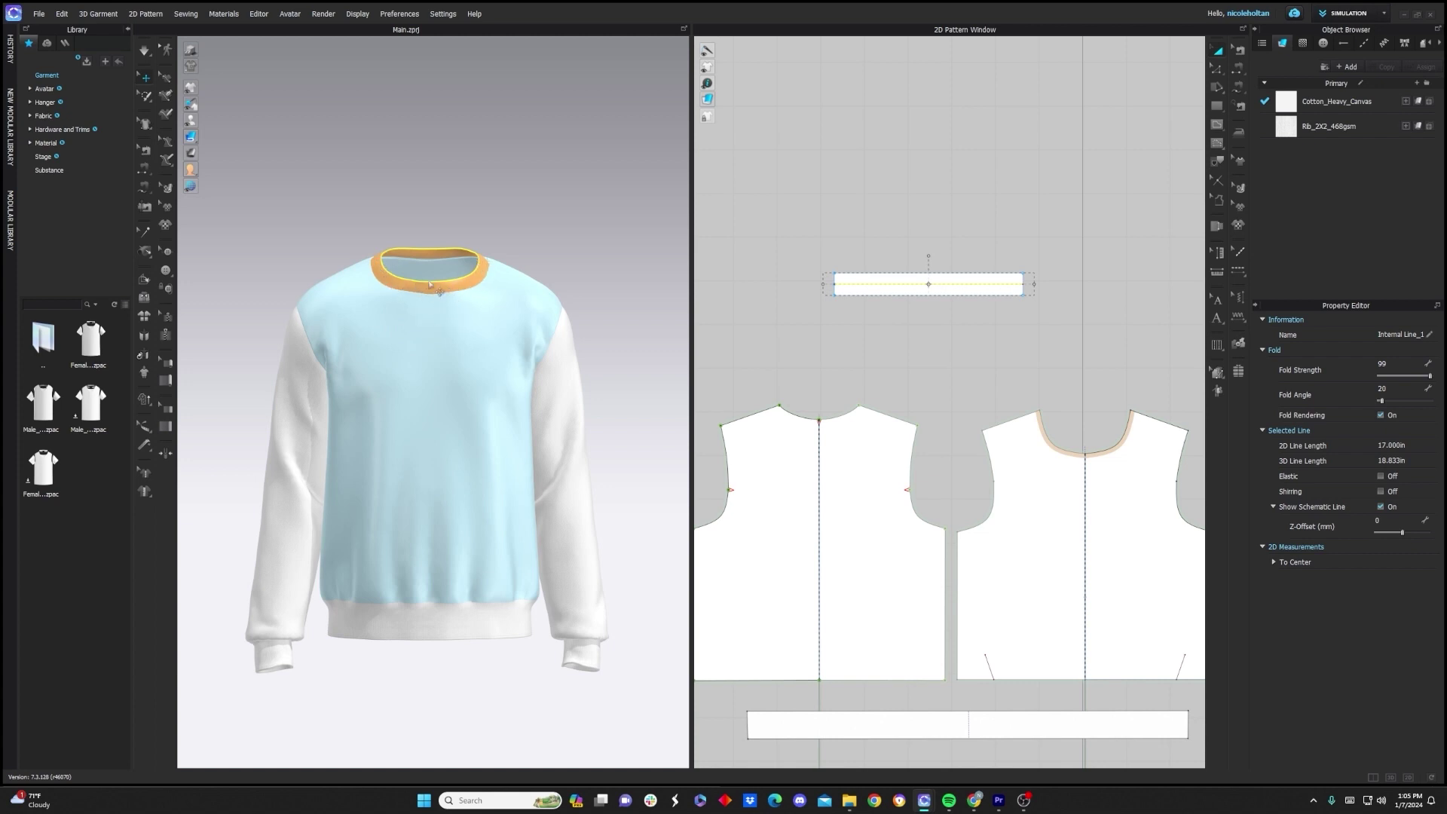
# Unfreeze the garment patterns and remove the strengthening from the neckband.
pyautogui.scroll(-5, 888, 517)
pyautogui.moveTo(755, 354); pyautogui.dragTo(1172, 743)
pyautogui.rightClick(430, 366)
pyautogui.click(481, 468)
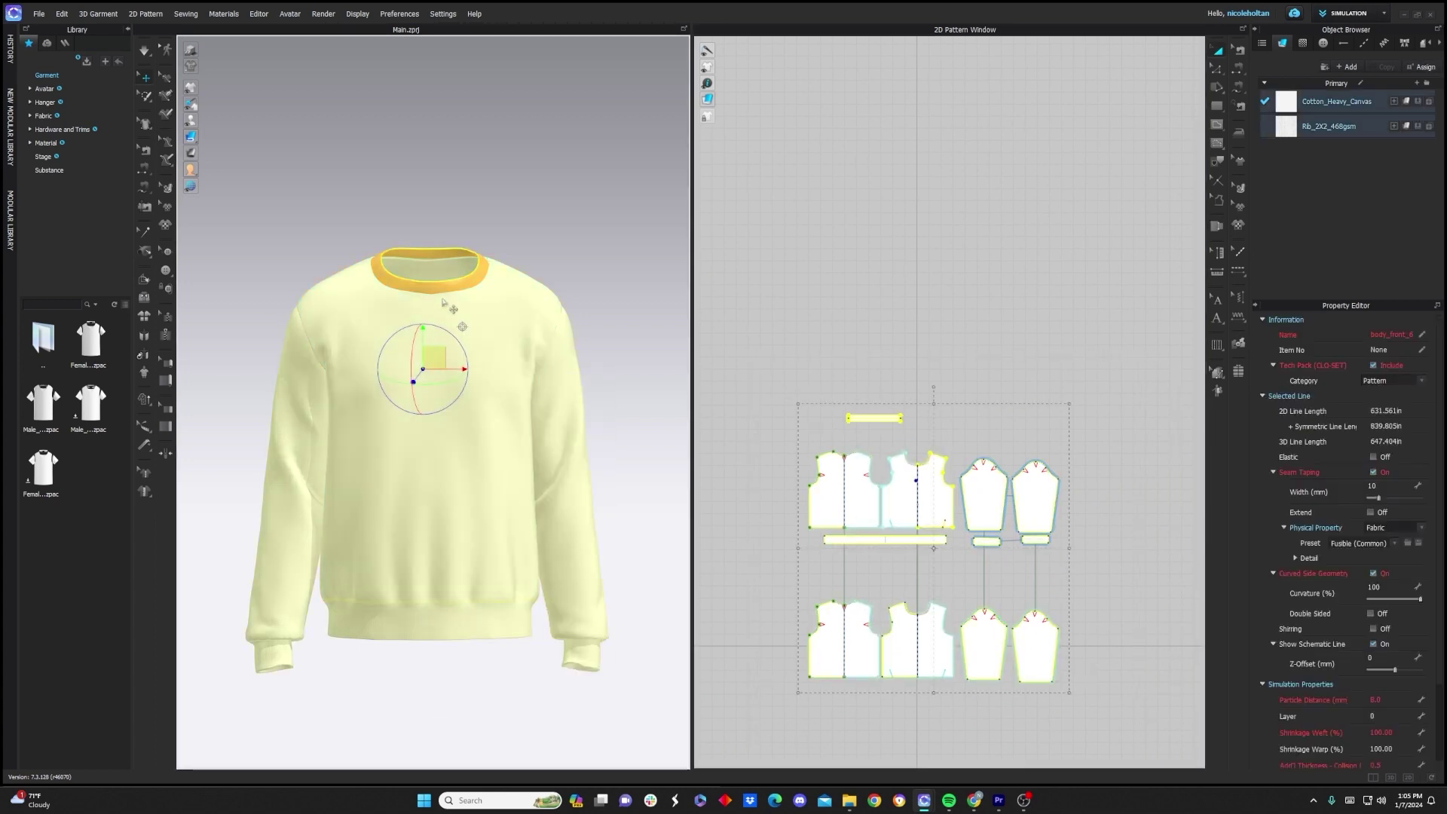
pyautogui.rightClick(442, 298)
pyautogui.click(474, 391)
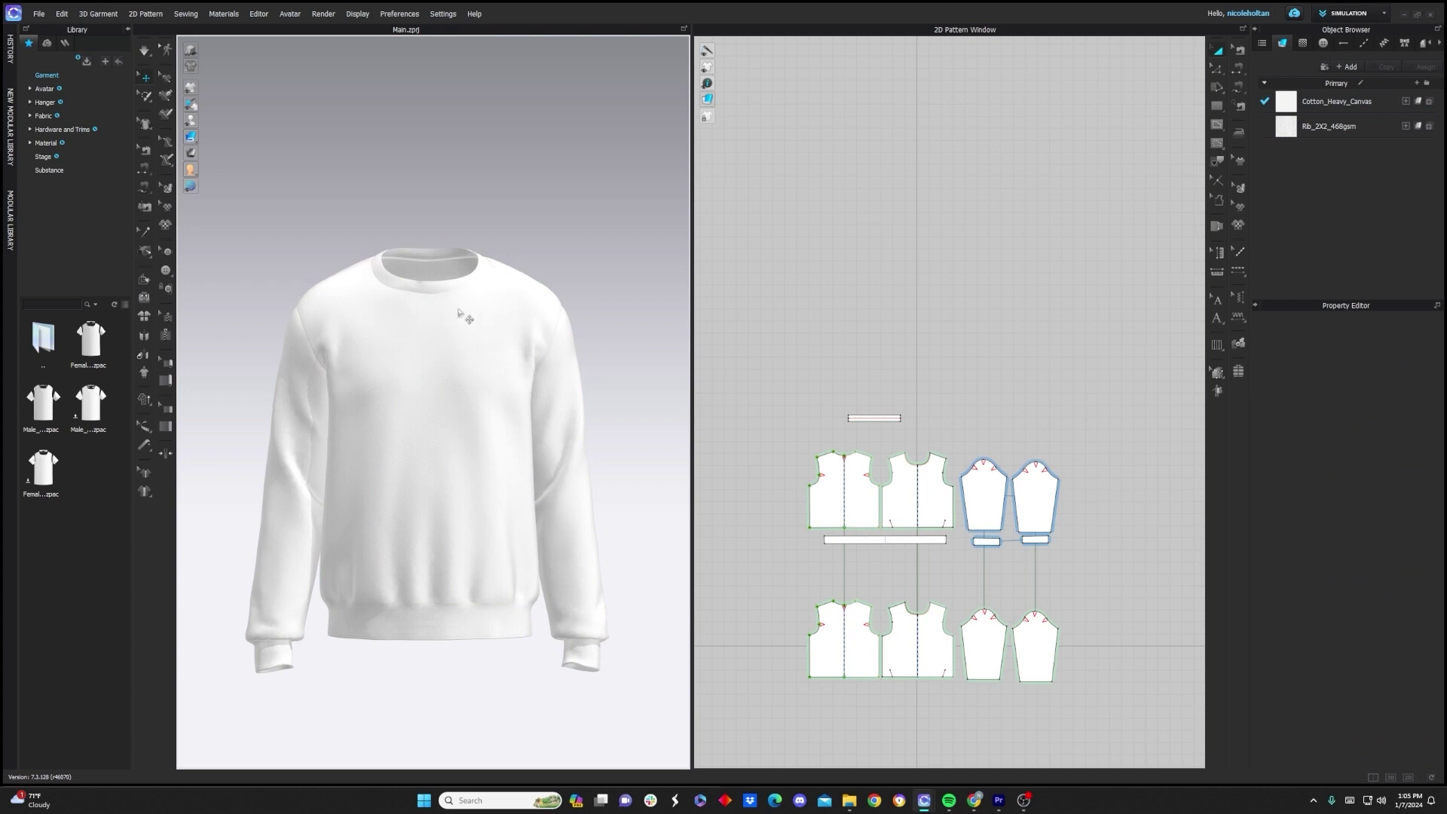
# Simulate the whole sweatshirt with the folded neckband and check the collar from above.
pyautogui.press('q')
pyautogui.moveTo(496, 283); pyautogui.dragTo(456, 322, button='right')
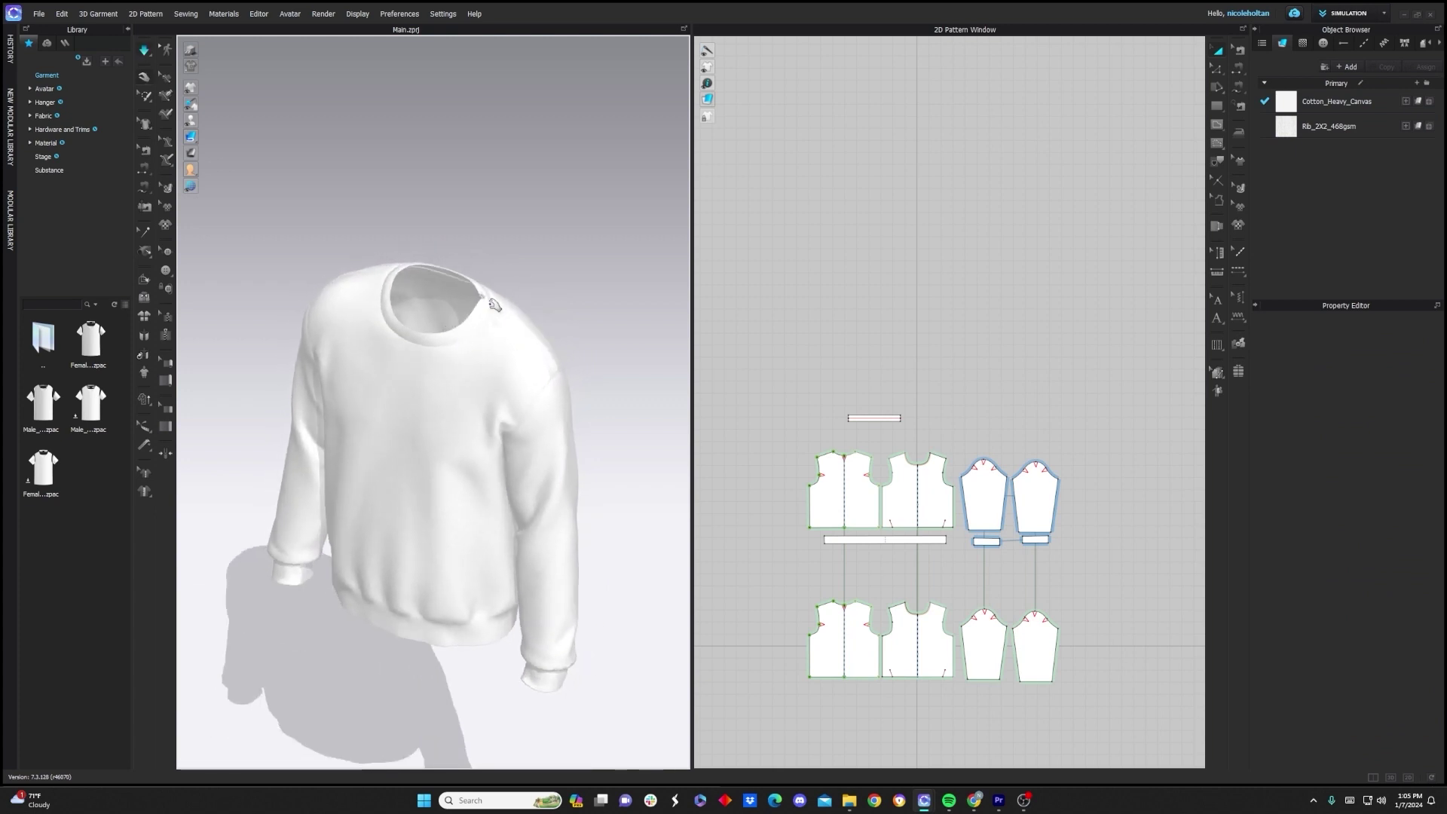
pyautogui.click(486, 304)
pyautogui.moveTo(433, 412); pyautogui.dragTo(502, 377, button='right')
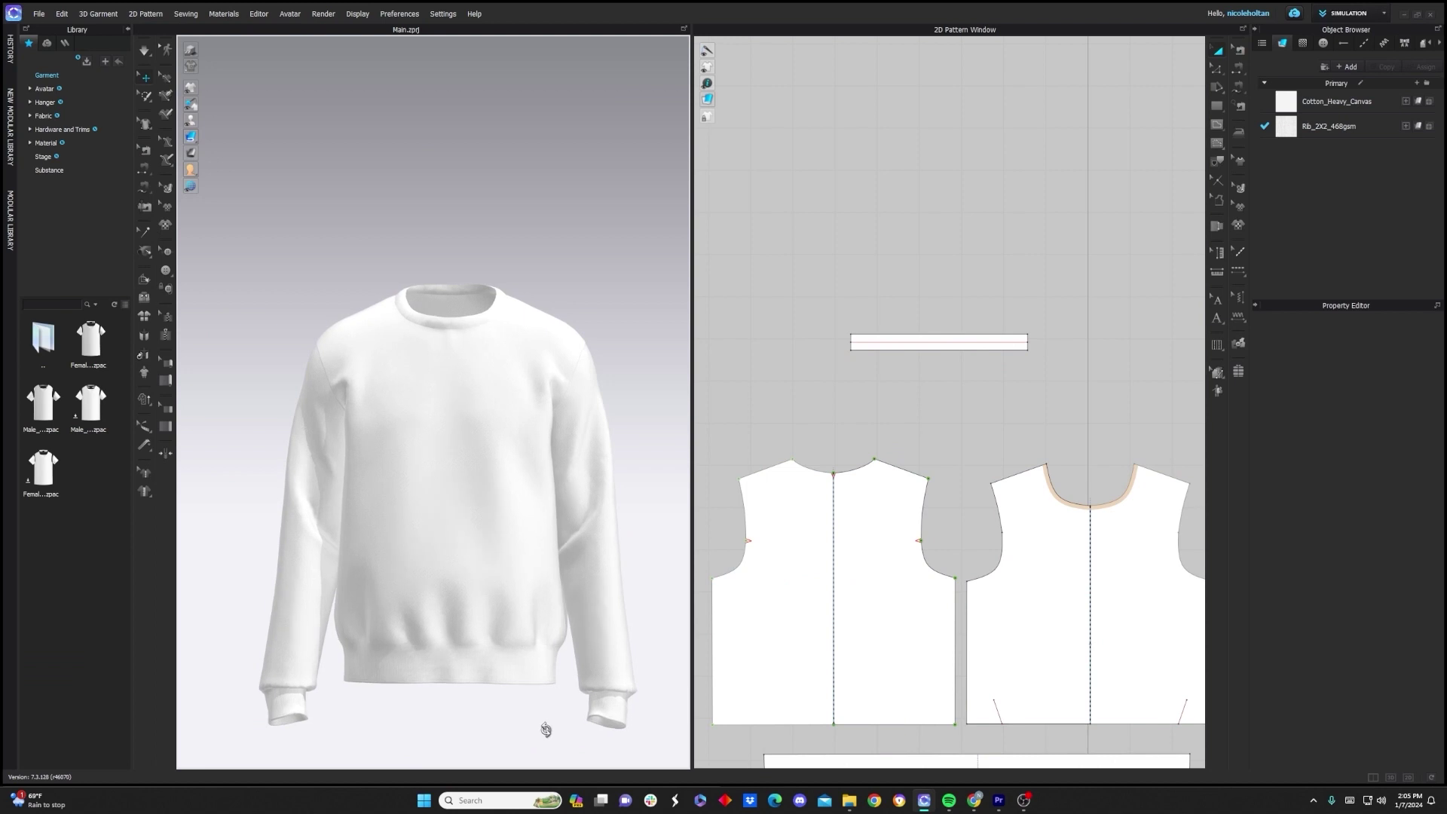
# Change the seam joining the neckband's two long edges to the Turned sewing line type and simulate the collar.
pyautogui.moveTo(545, 729)
pyautogui.mouseDown(button='right')
pyautogui.moveTo(494, 730)
pyautogui.moveTo(597, 725)
pyautogui.moveTo(556, 727)
pyautogui.mouseUp(button='right')
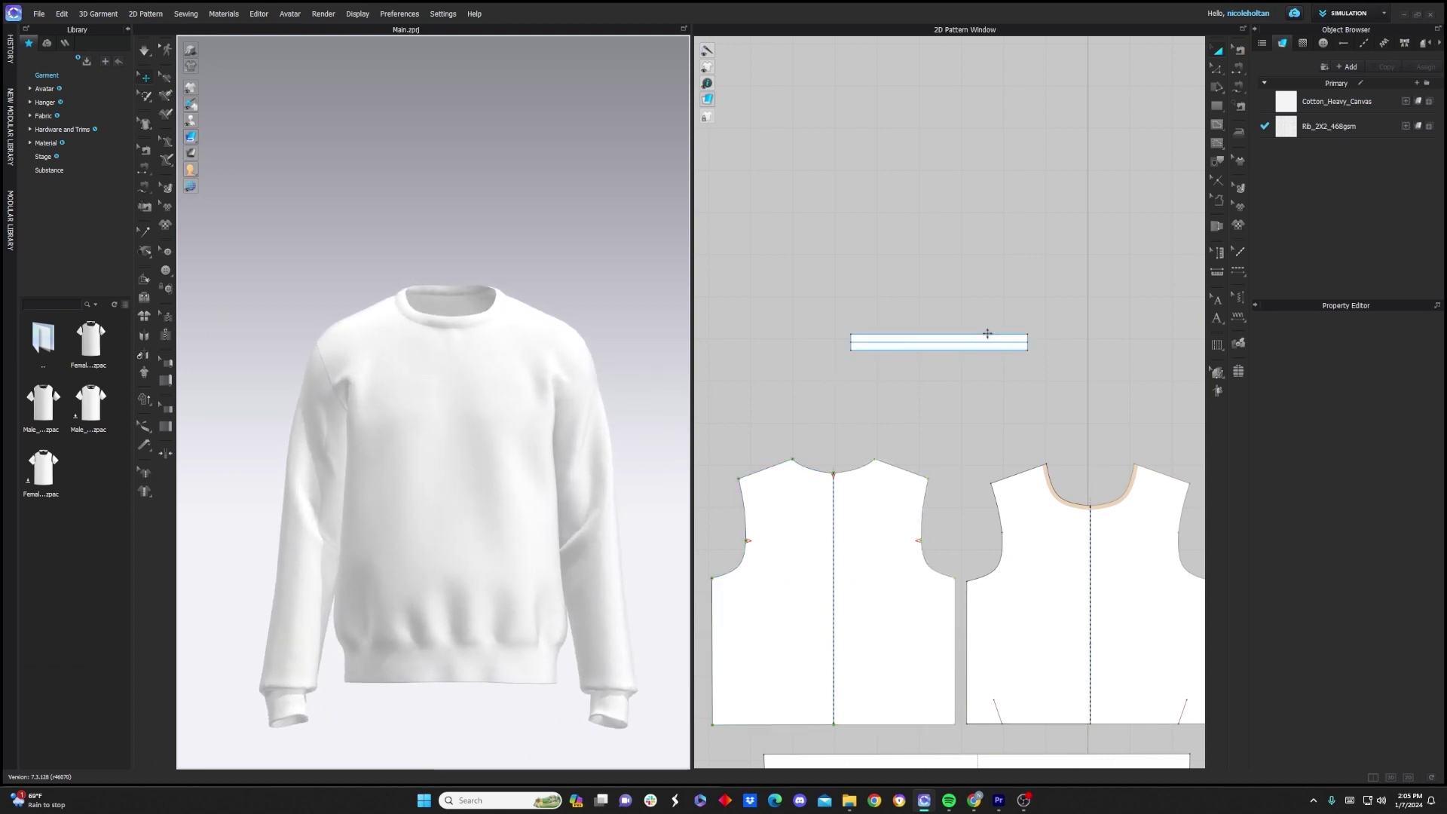
pyautogui.click(1238, 50)
pyautogui.scroll(2, 978, 326)
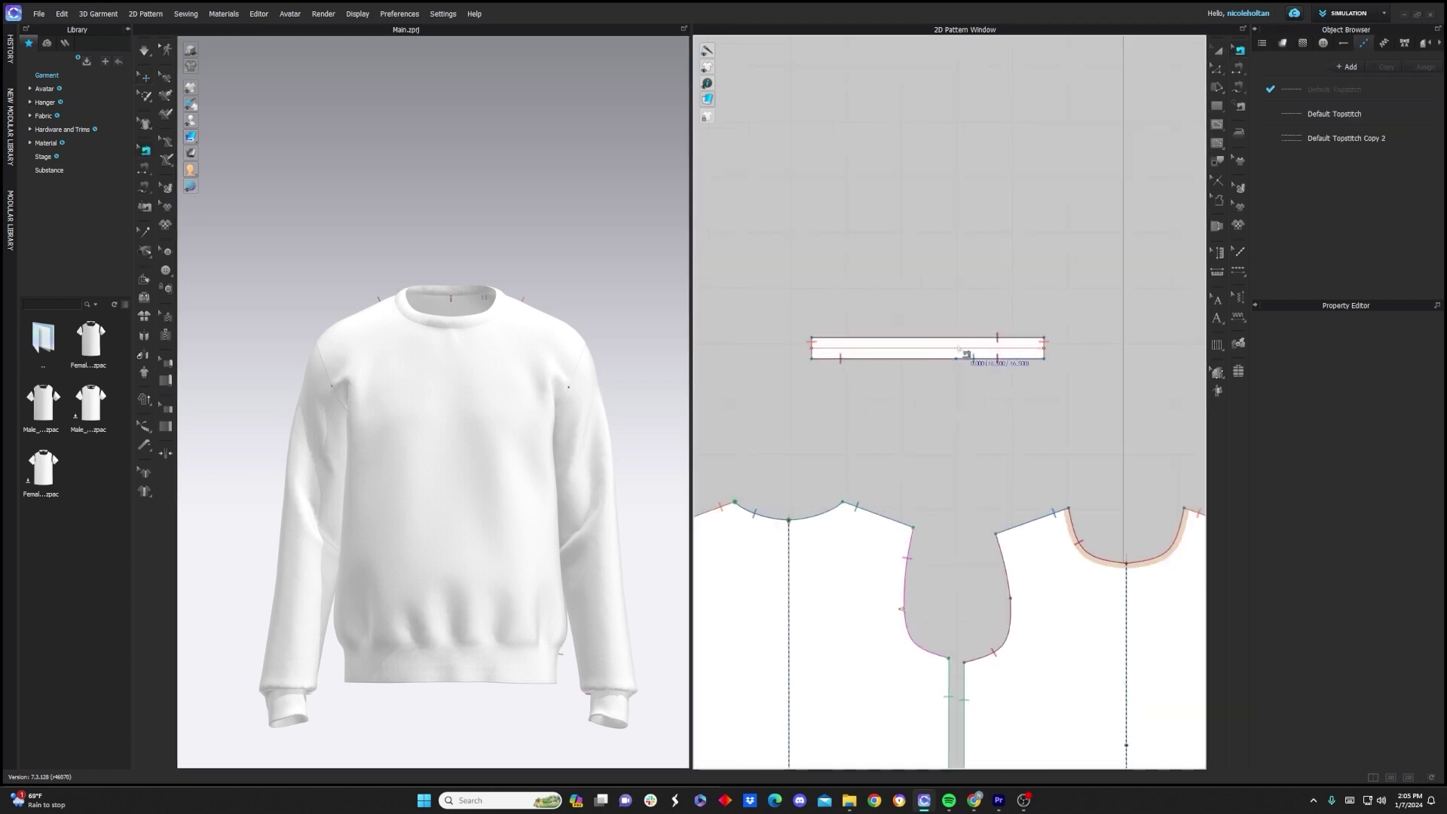
pyautogui.click(955, 349)
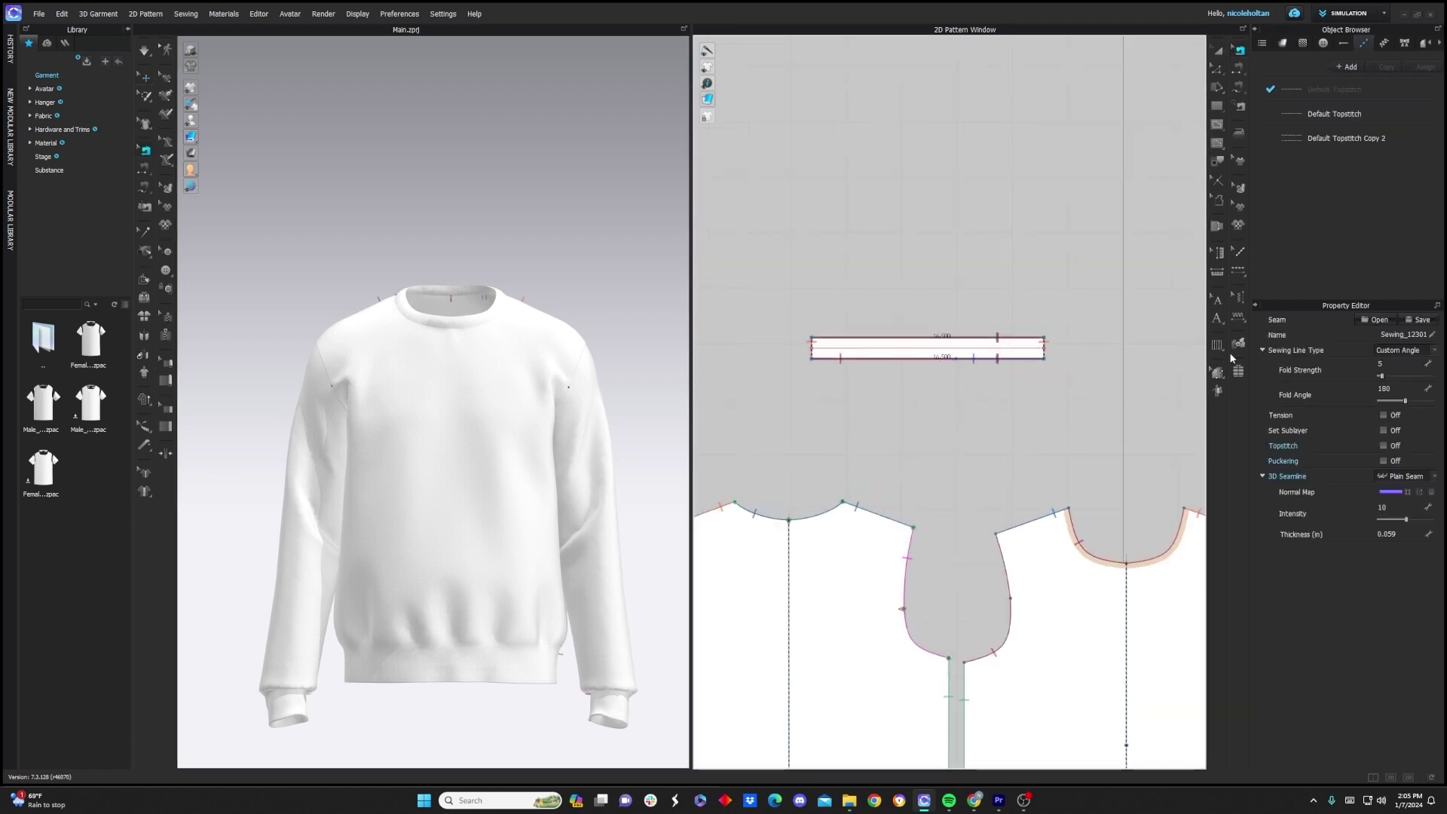
pyautogui.click(1405, 351)
pyautogui.click(1387, 360)
pyautogui.press('q')
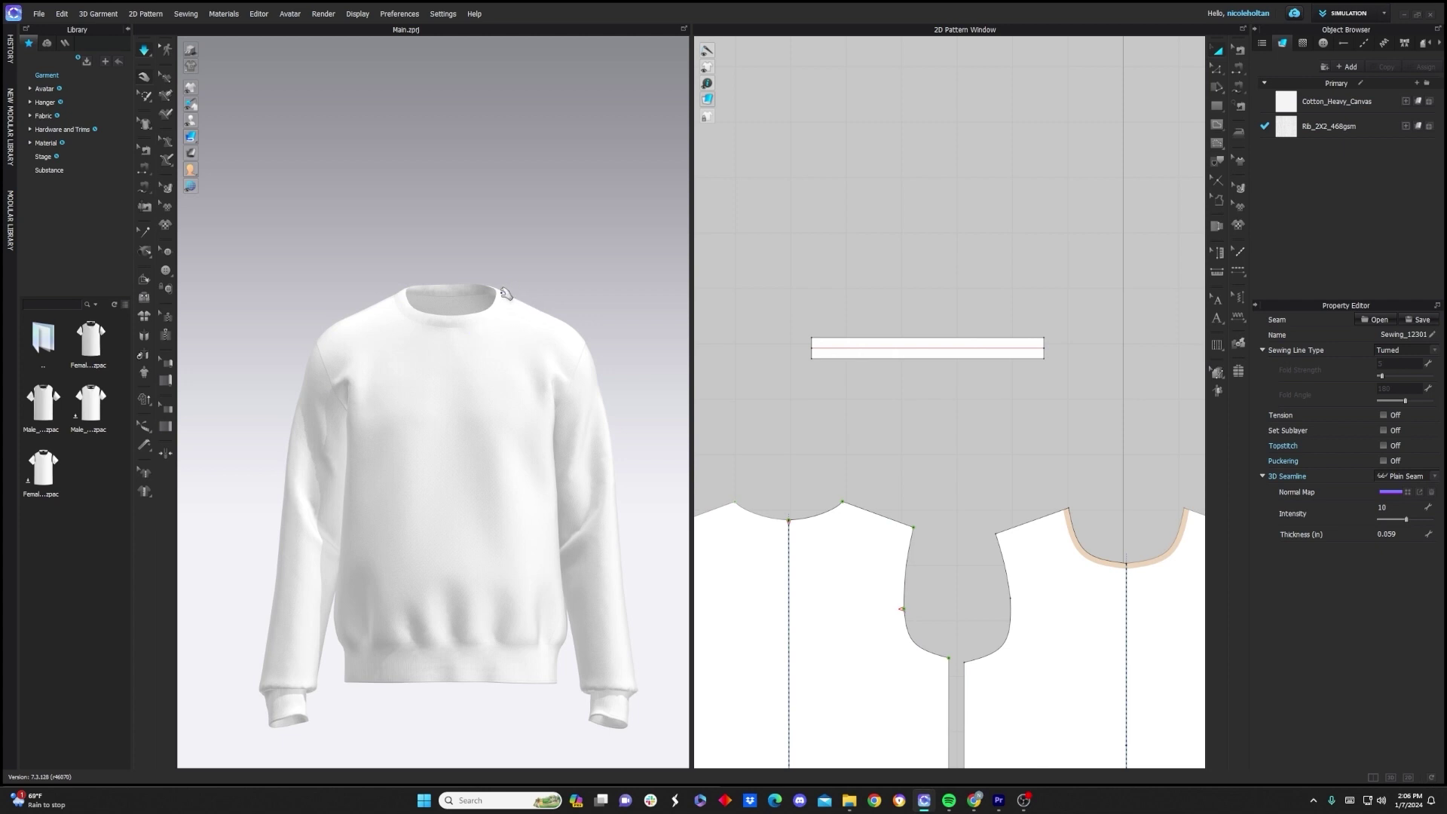
pyautogui.moveTo(654, 415)
pyautogui.mouseDown(button='right')
pyautogui.moveTo(478, 423)
pyautogui.moveTo(639, 410)
pyautogui.mouseUp(button='right')
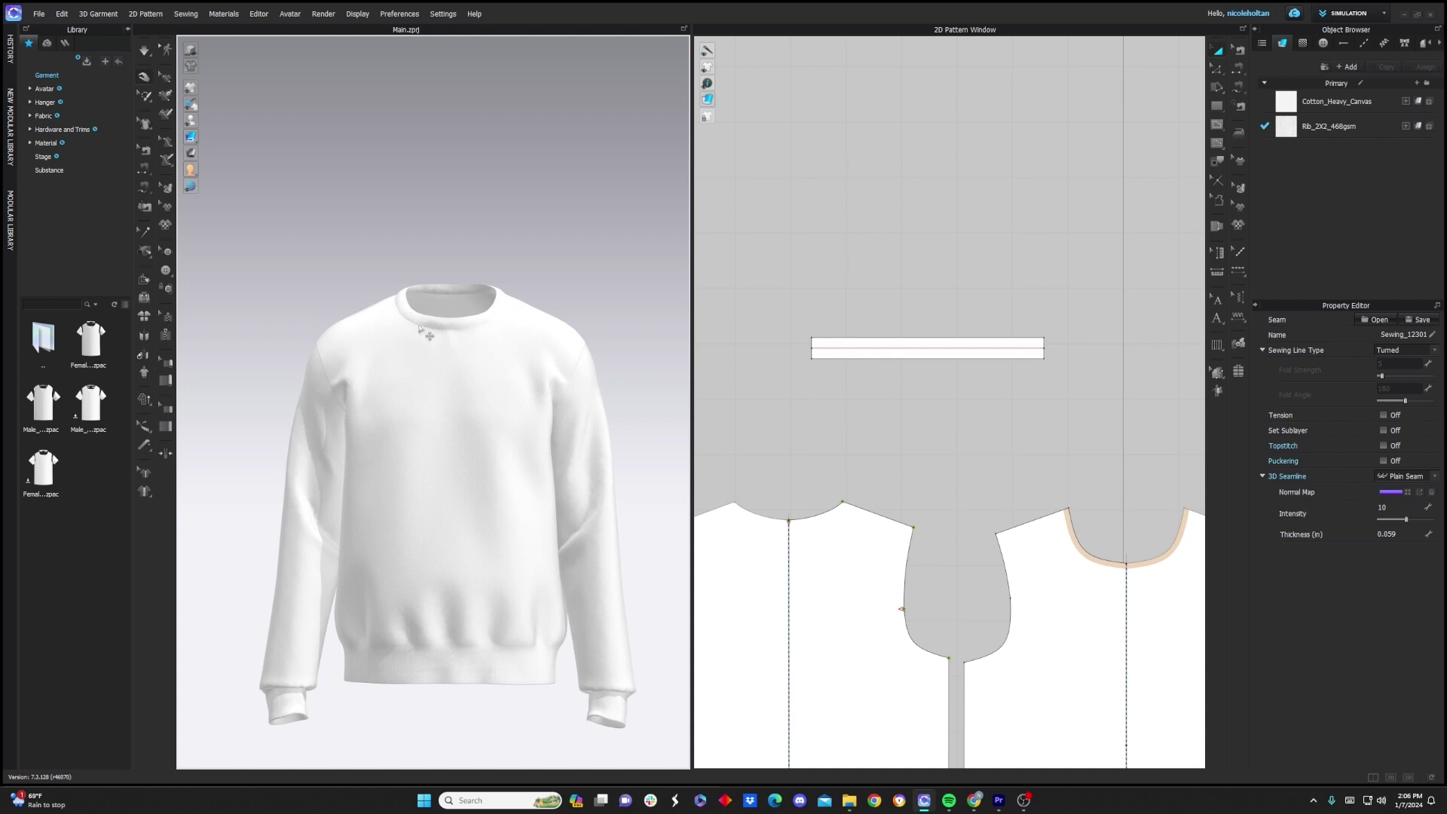
pyautogui.click(1240, 50)
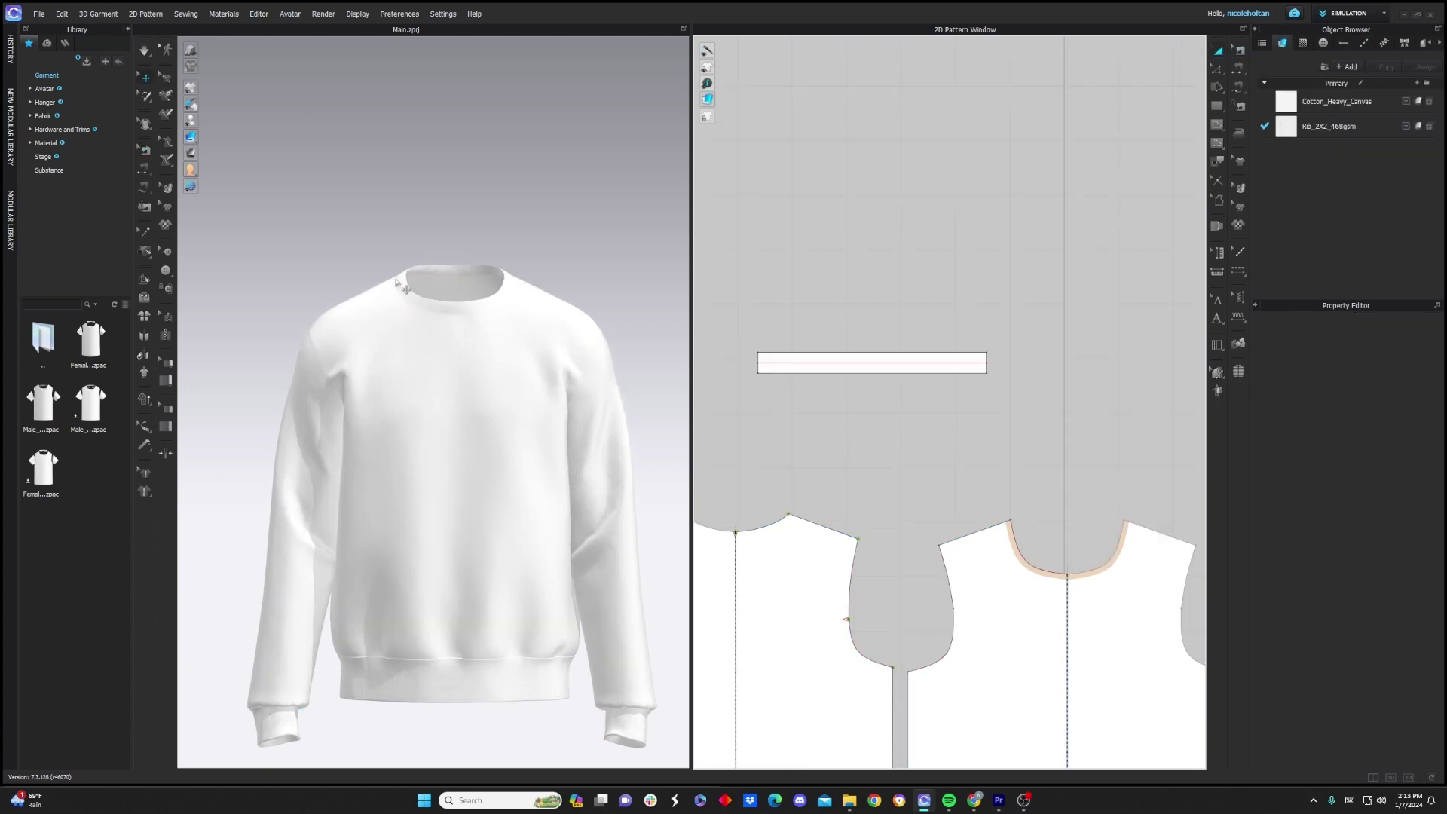
# Set the neckband's additional rendering thickness to 2 mm.
pyautogui.click(444, 312)
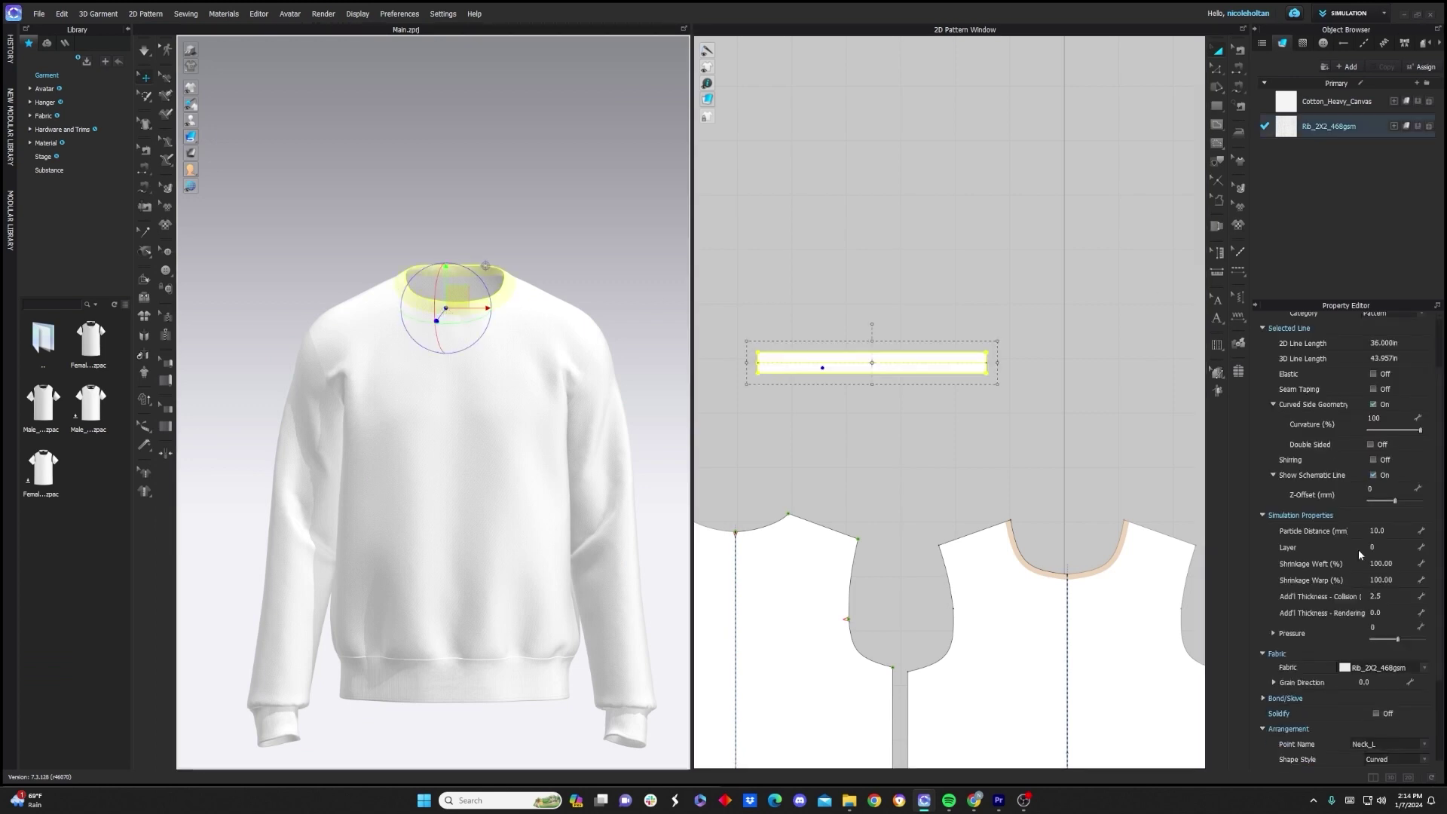
pyautogui.click(1376, 612)
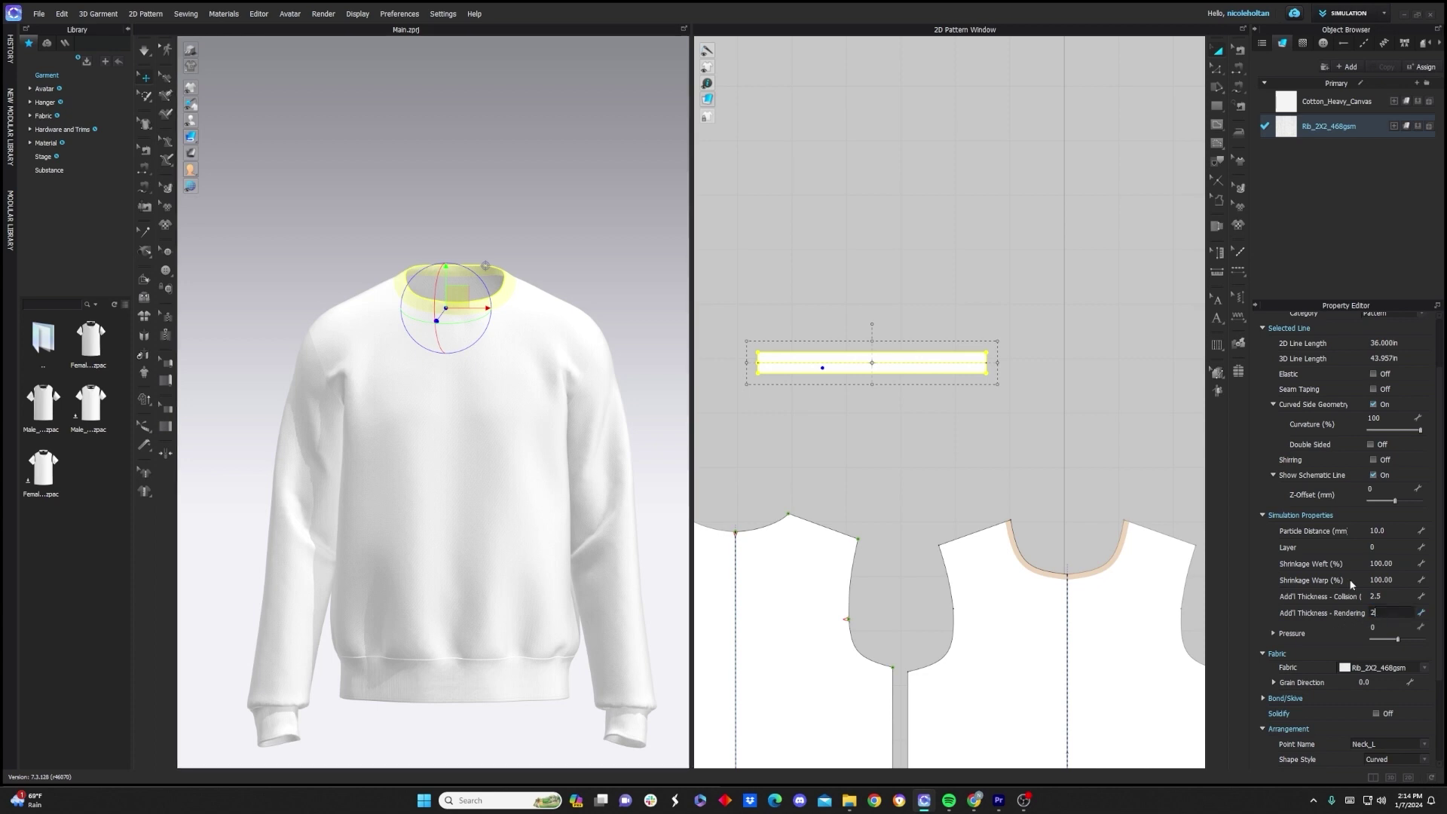
pyautogui.press('Return')
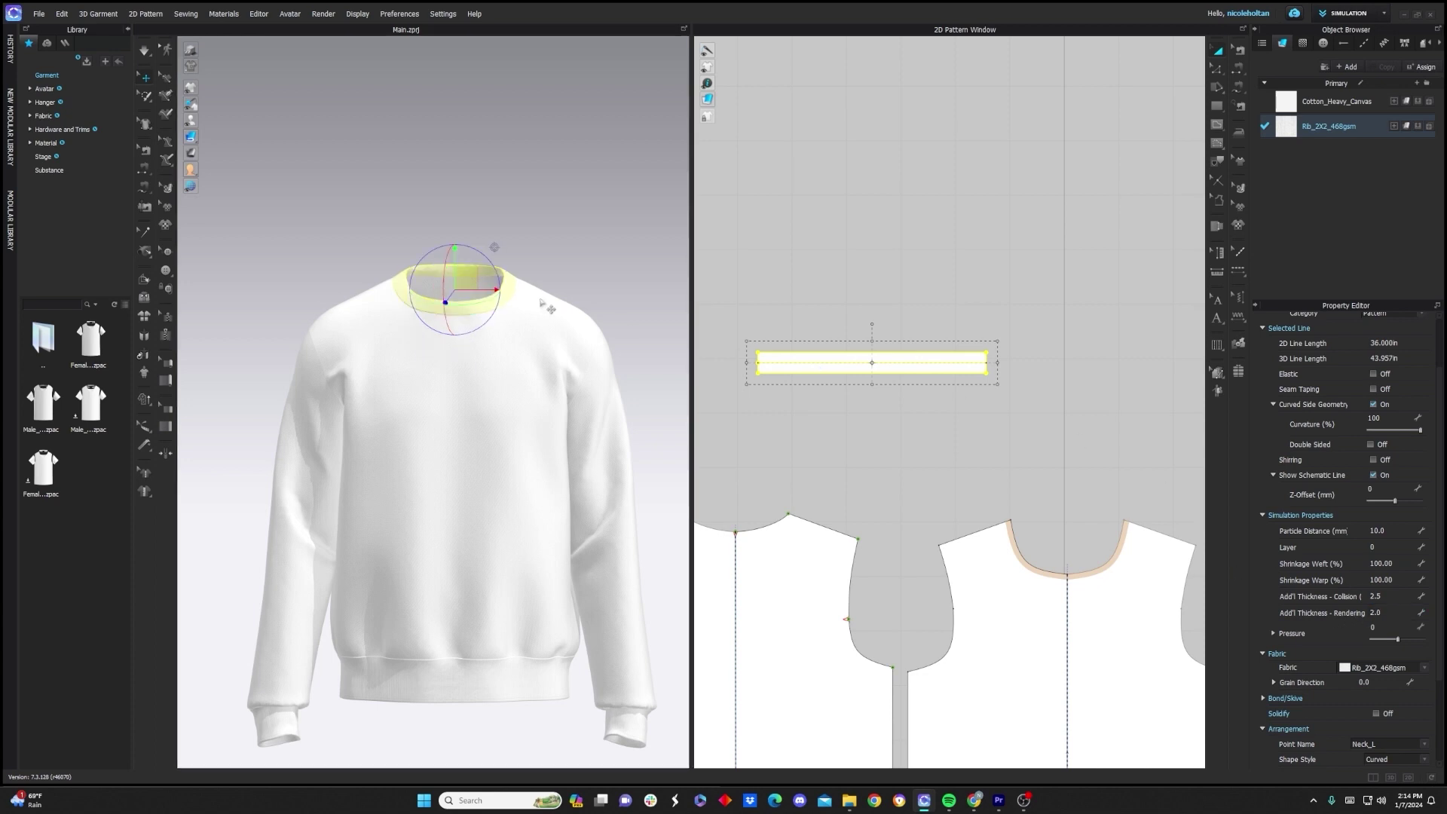
pyautogui.click(579, 268)
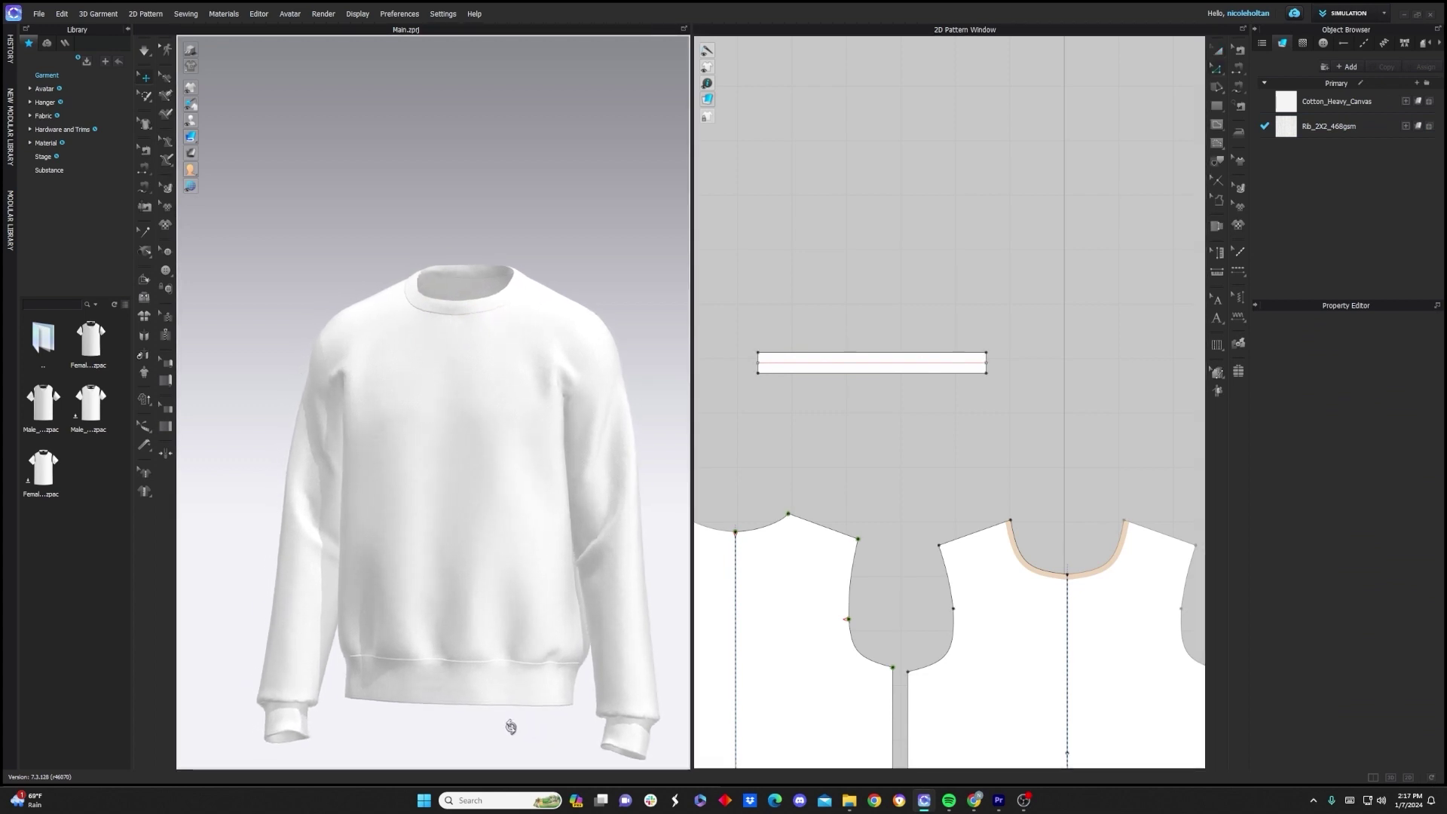
# Try applying elastic with strength 10 and ratio 95 to the neckband's center fold line.
pyautogui.moveTo(520, 761); pyautogui.dragTo(539, 725, button='right')
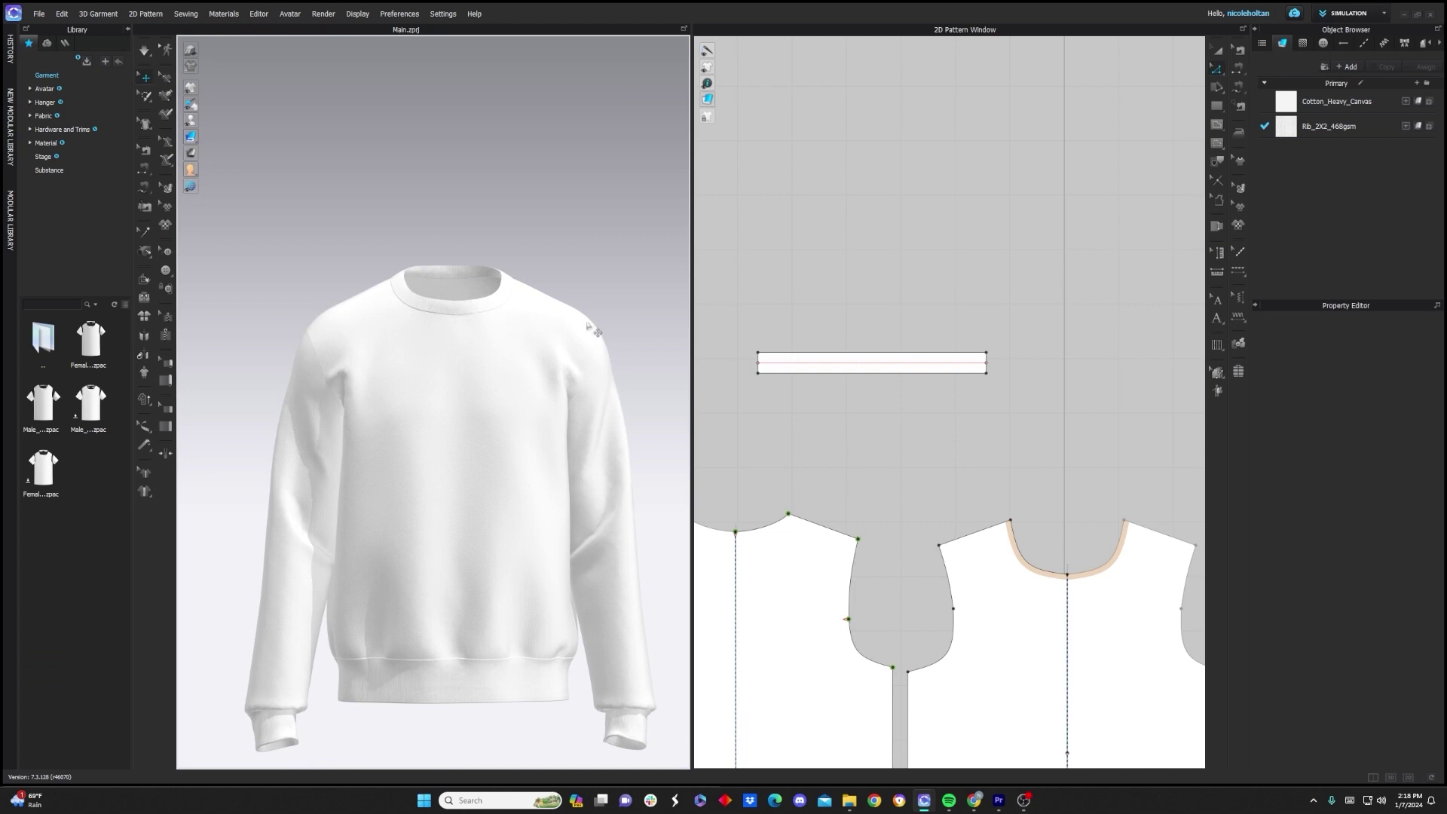
pyautogui.click(802, 362)
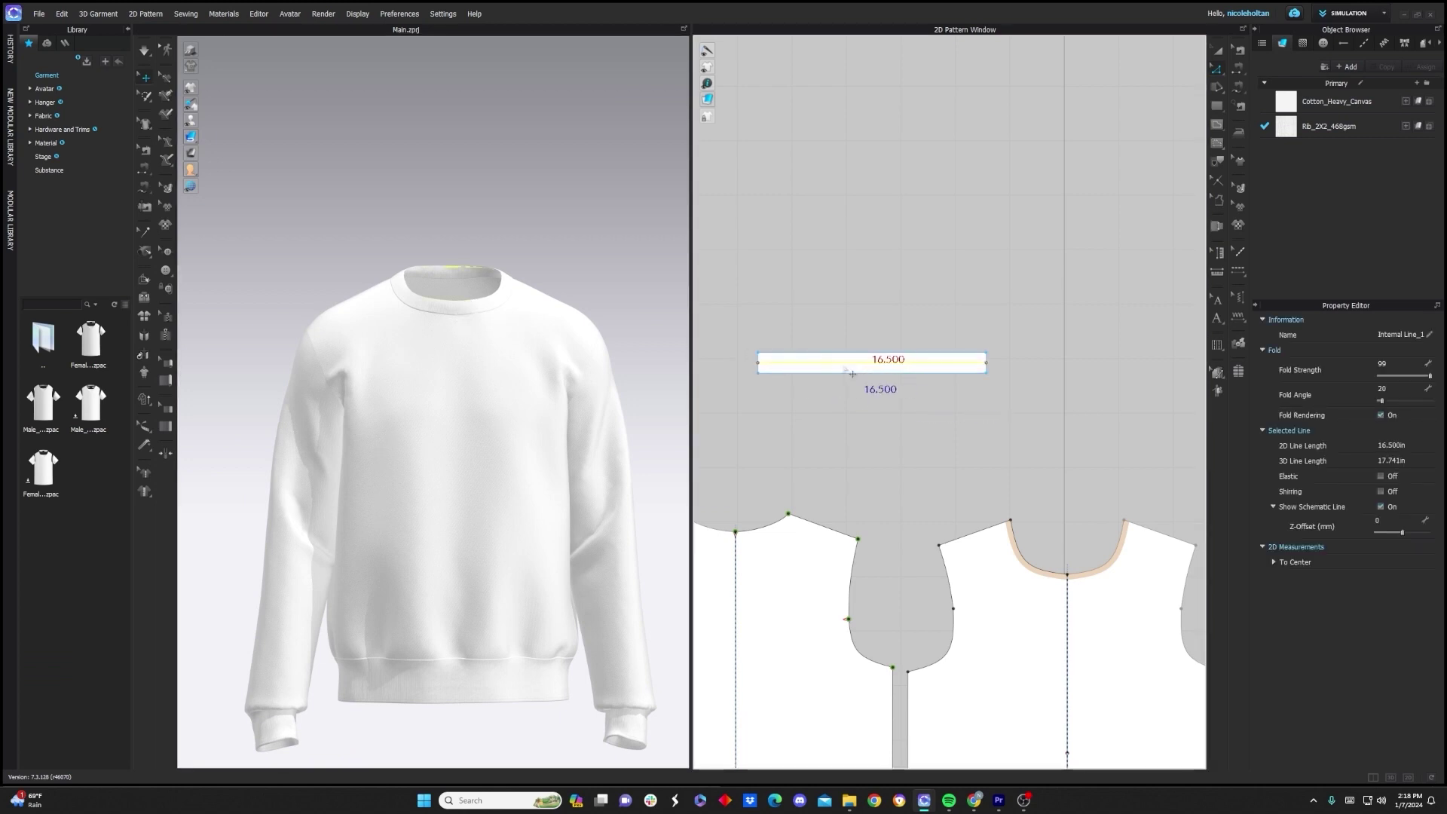
pyautogui.click(1381, 476)
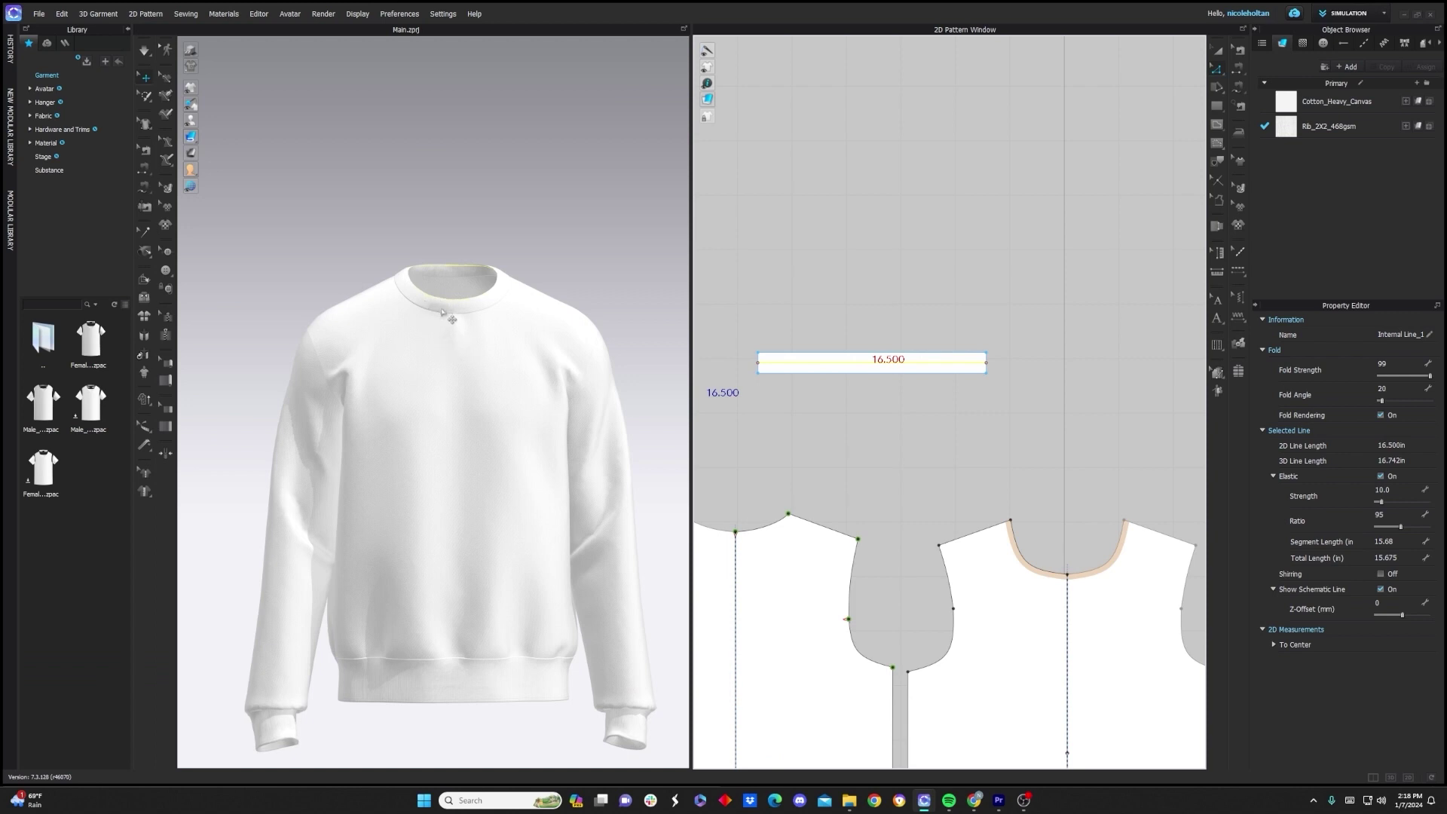
pyautogui.click(931, 482)
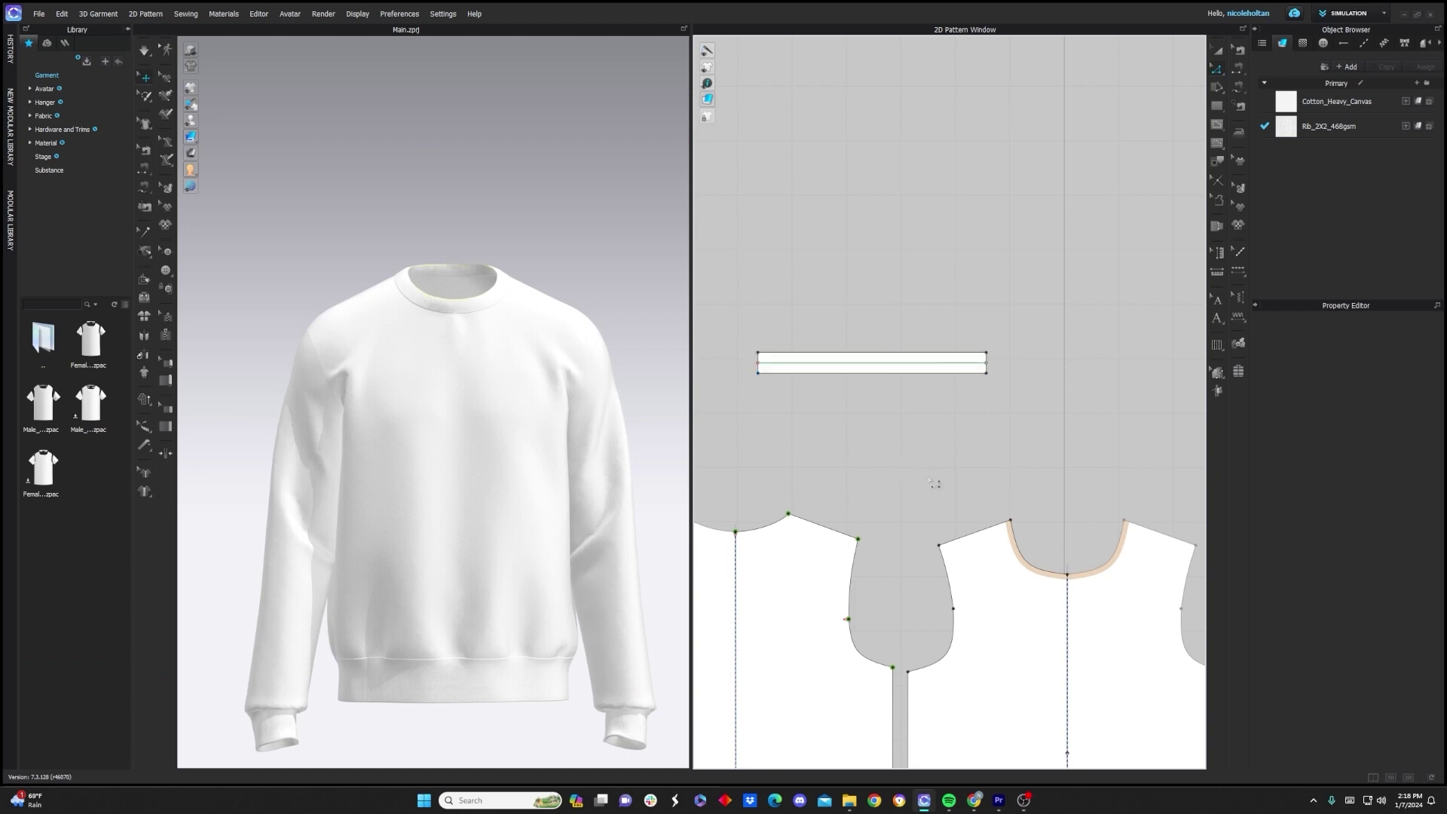
# Turn off elastic on the neckband's center fold line and simulate the sweatshirt again.
pyautogui.click(1031, 570)
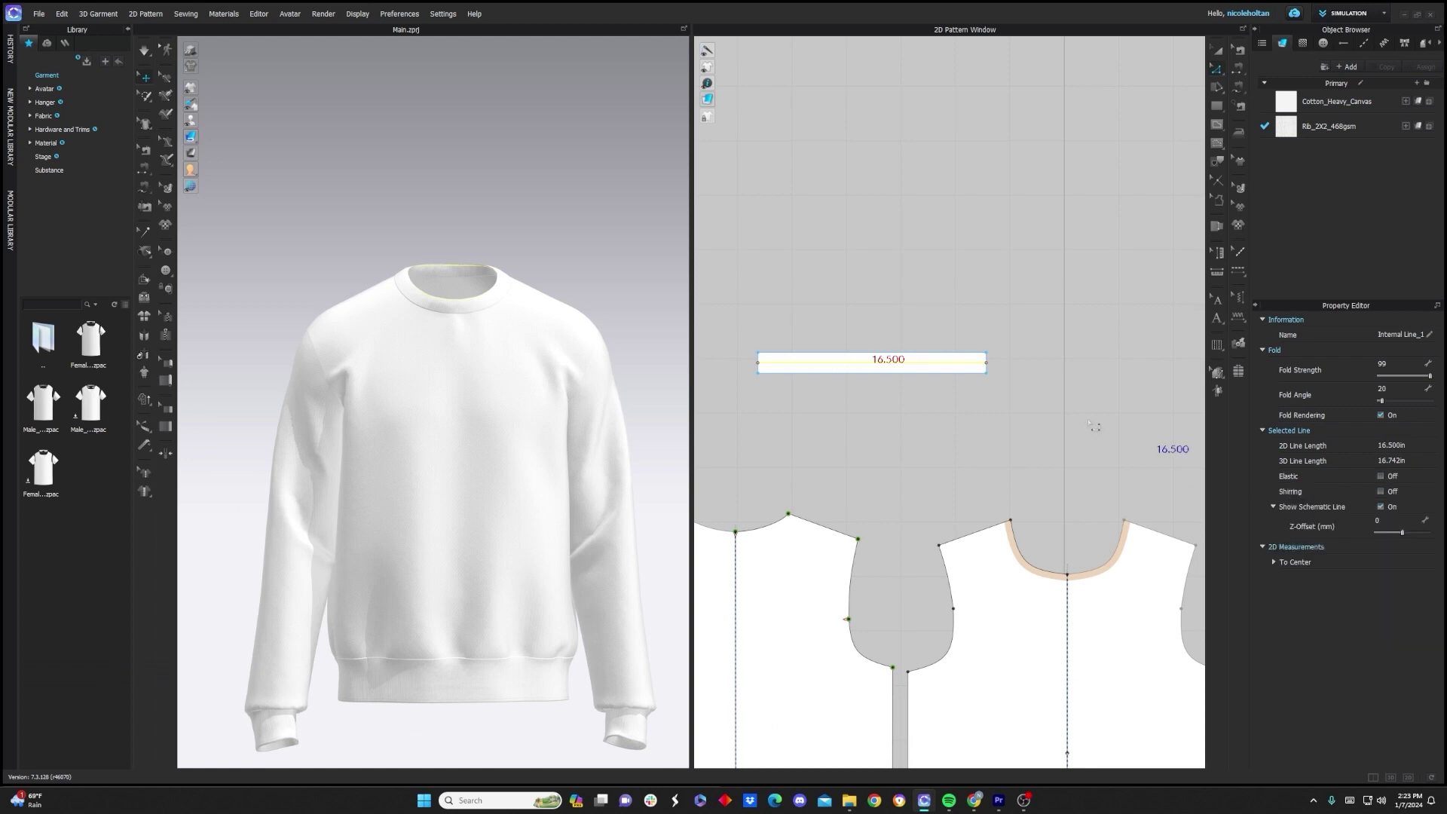
pyautogui.click(992, 452)
pyautogui.press('q')
# Examine the neckband's seams to the neckline and the finished collar on the sweatshirt.
pyautogui.click(1217, 52)
pyautogui.click(864, 363)
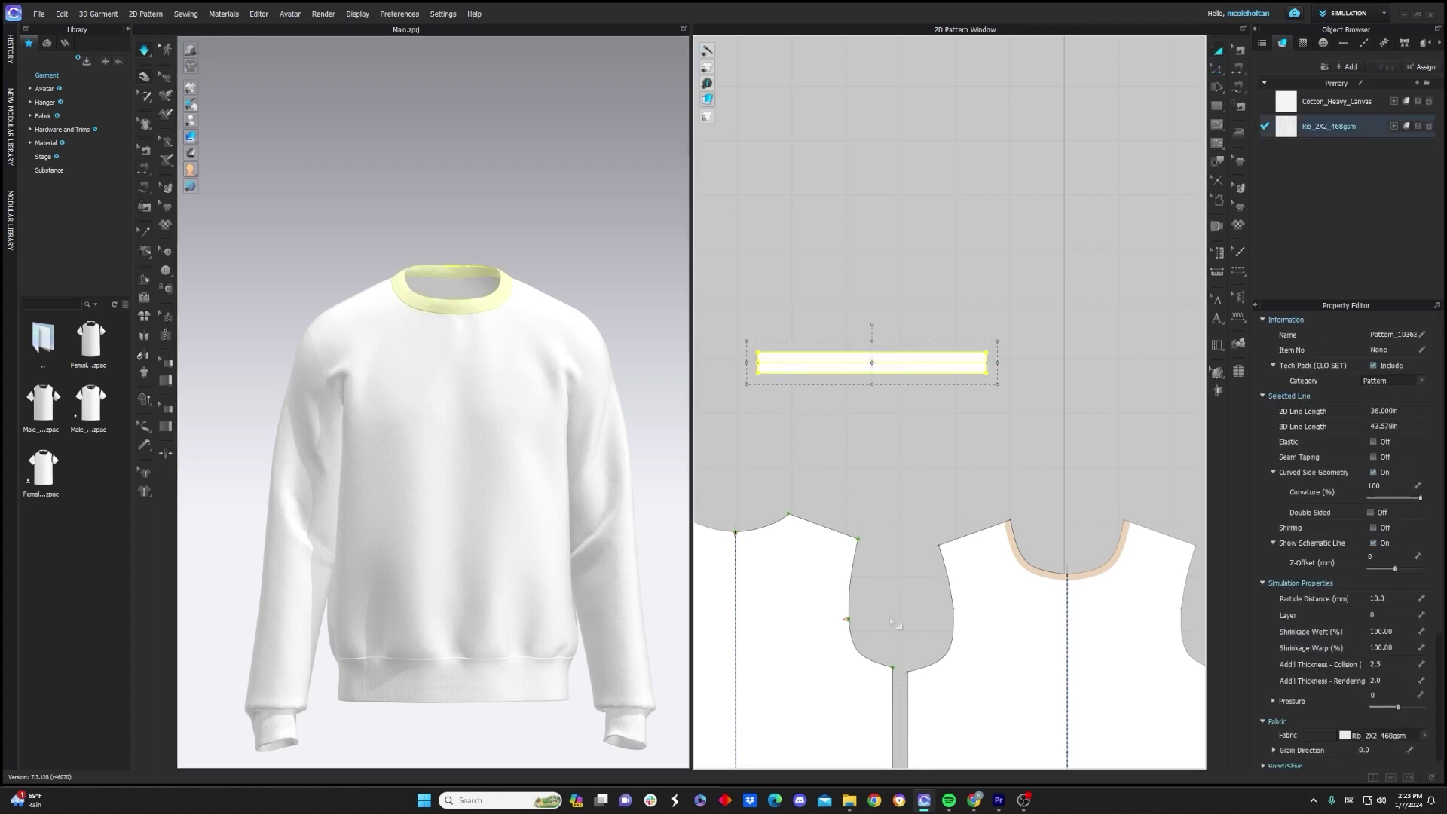
pyautogui.click(1238, 51)
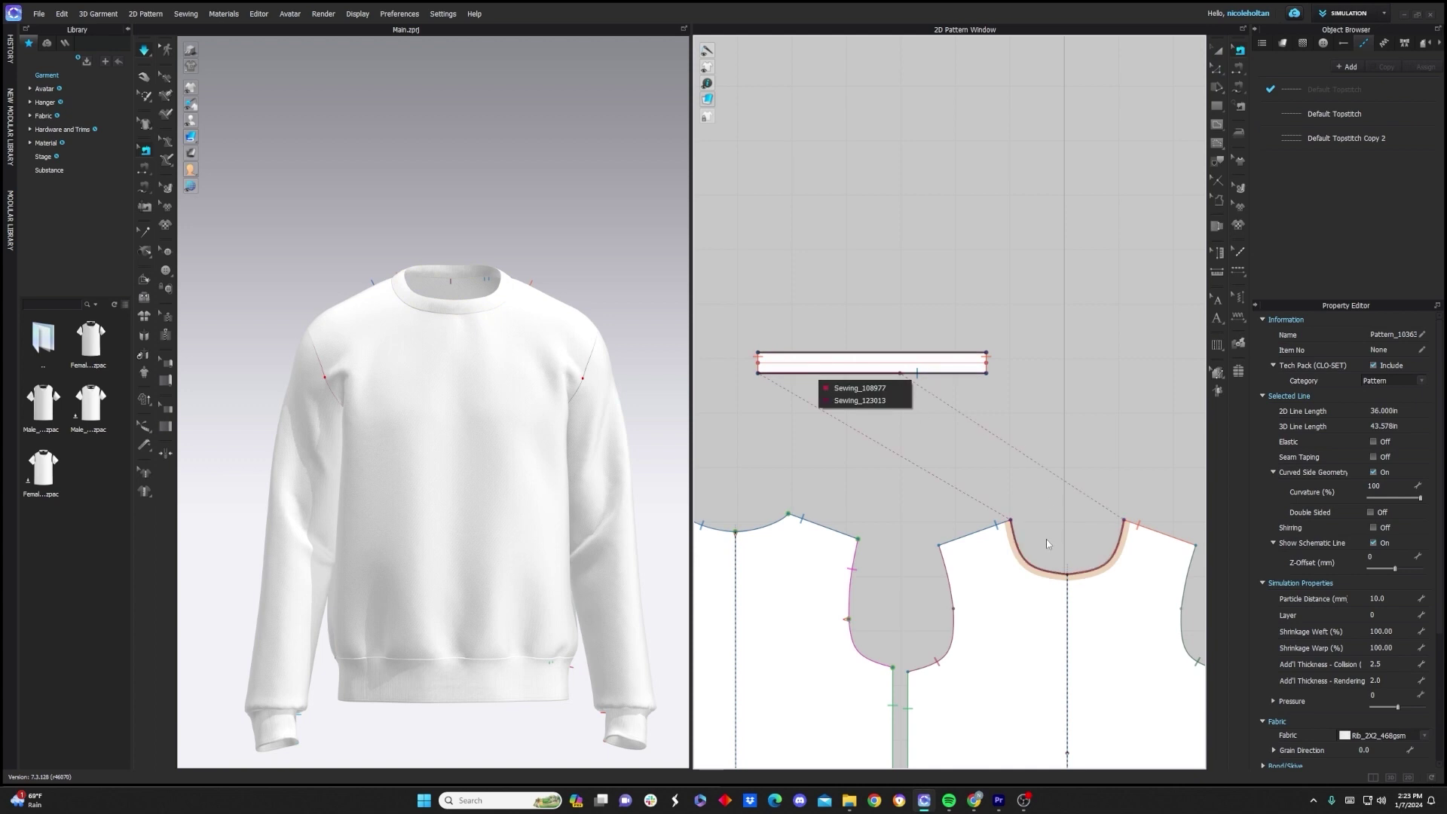
pyautogui.click(1217, 51)
pyautogui.moveTo(648, 641); pyautogui.dragTo(561, 650, button='right')
pyautogui.scroll(5, 532, 332)
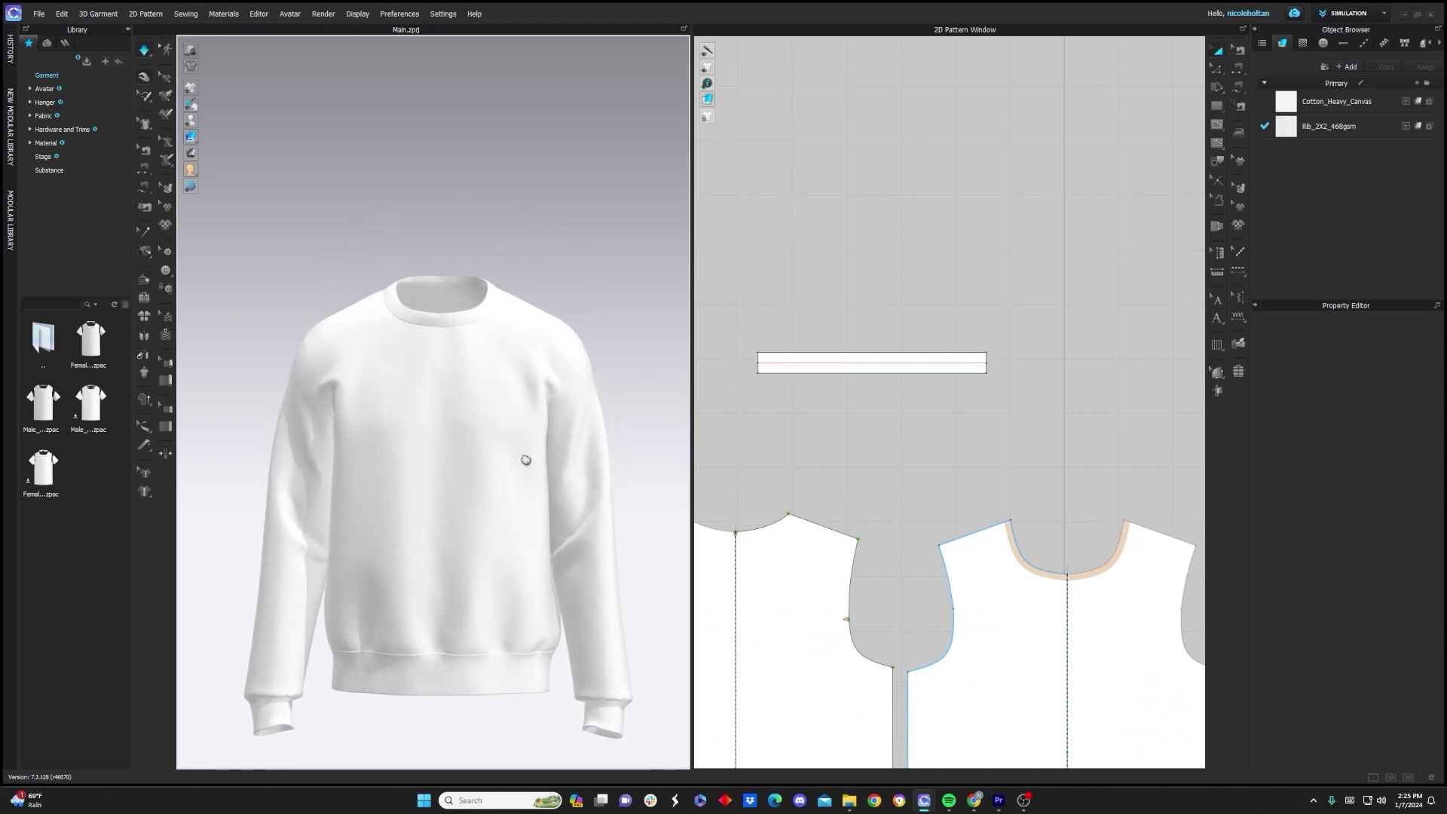